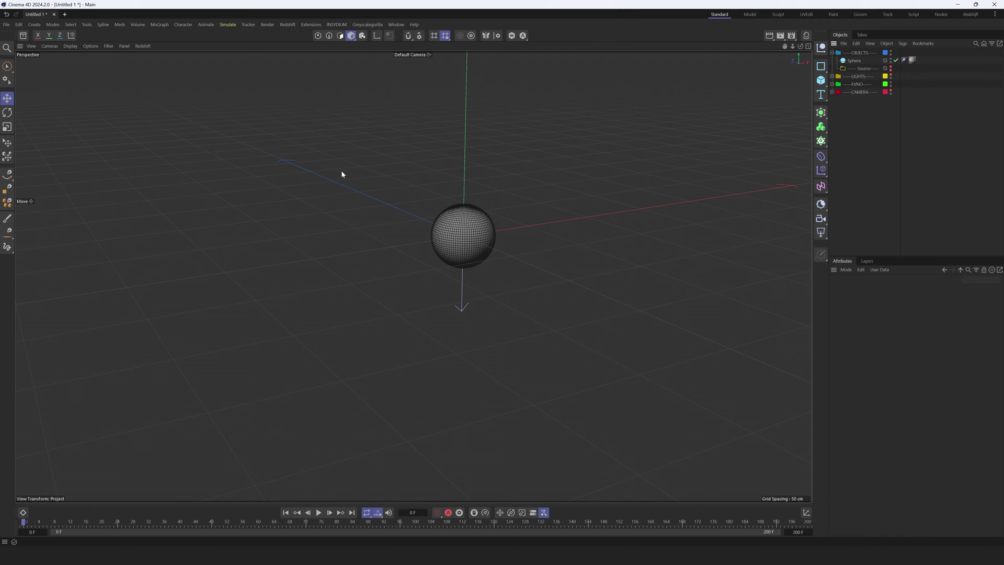
# In Cinema 4D Project Settings, keep colour management on OpenColorIO with ACEScg as the render space.
pyautogui.click(18, 25)
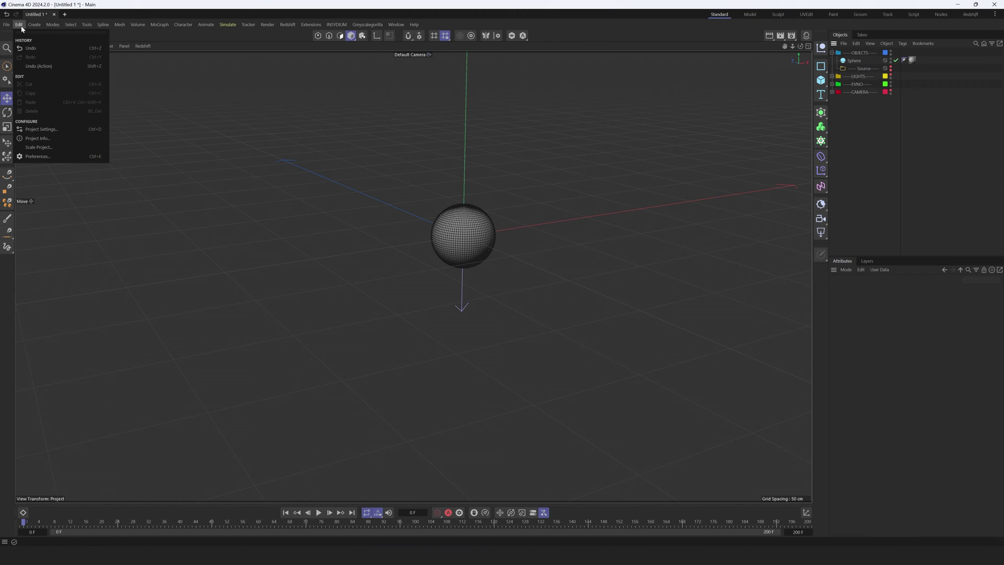
pyautogui.click(67, 130)
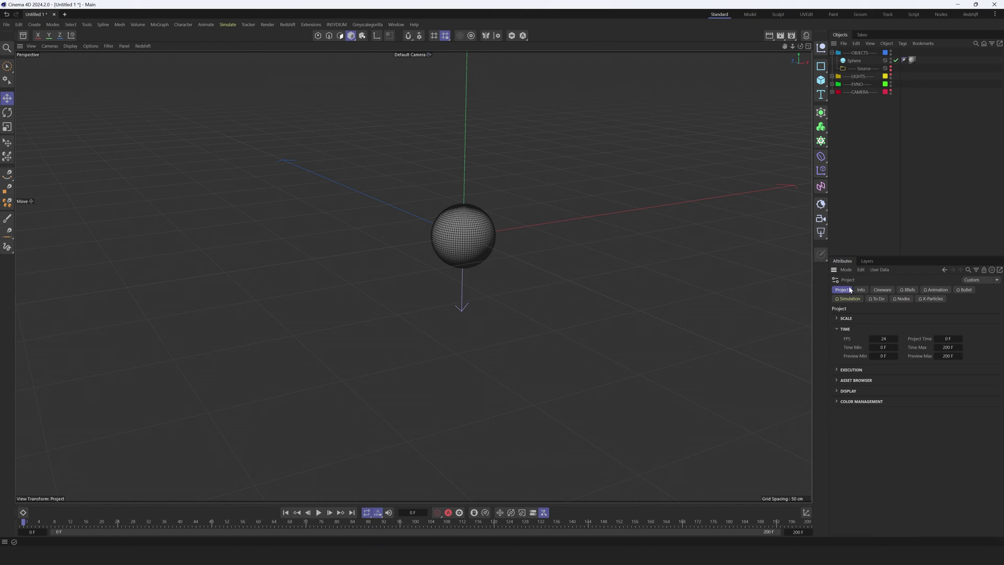
pyautogui.click(860, 402)
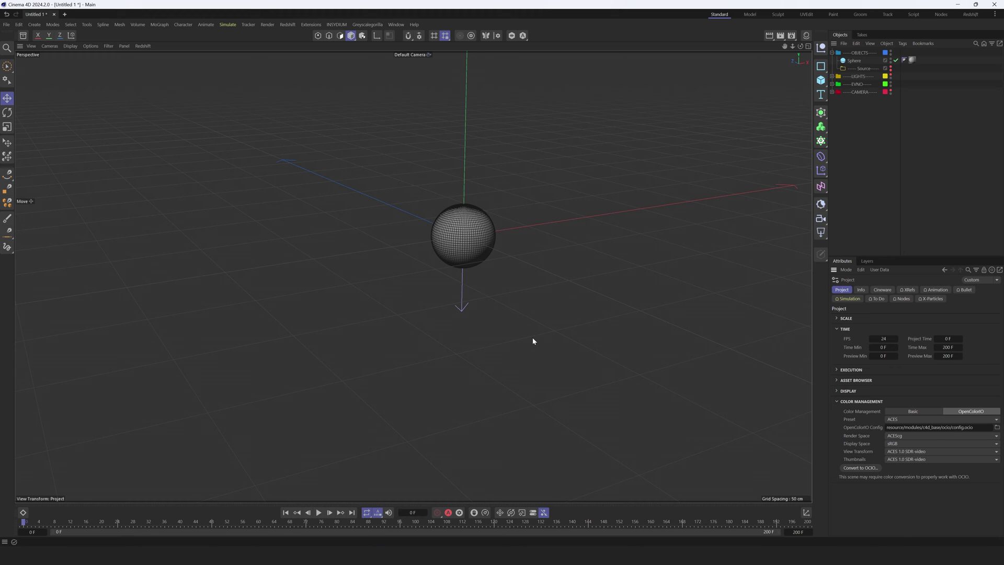
pyautogui.click(916, 412)
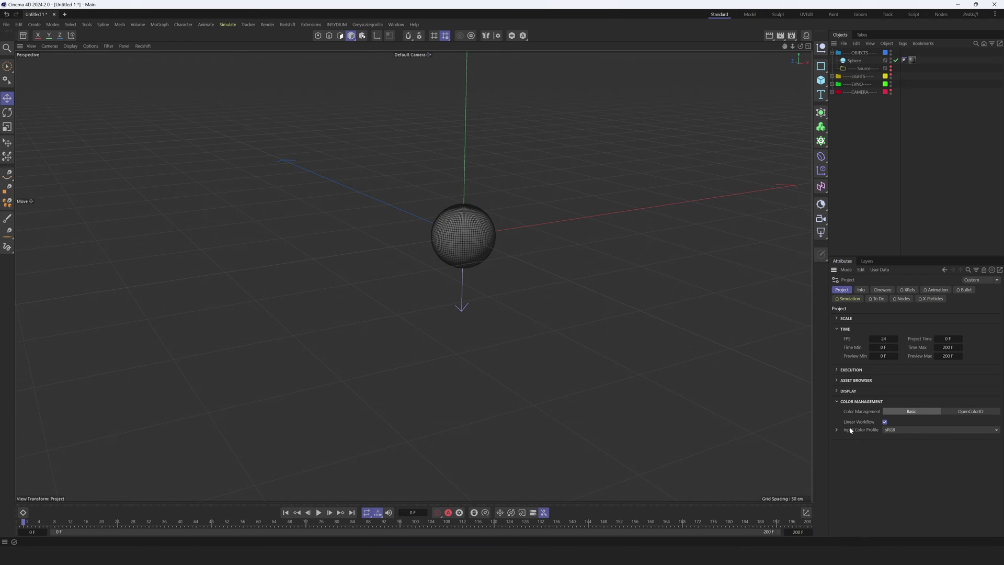
pyautogui.click(967, 413)
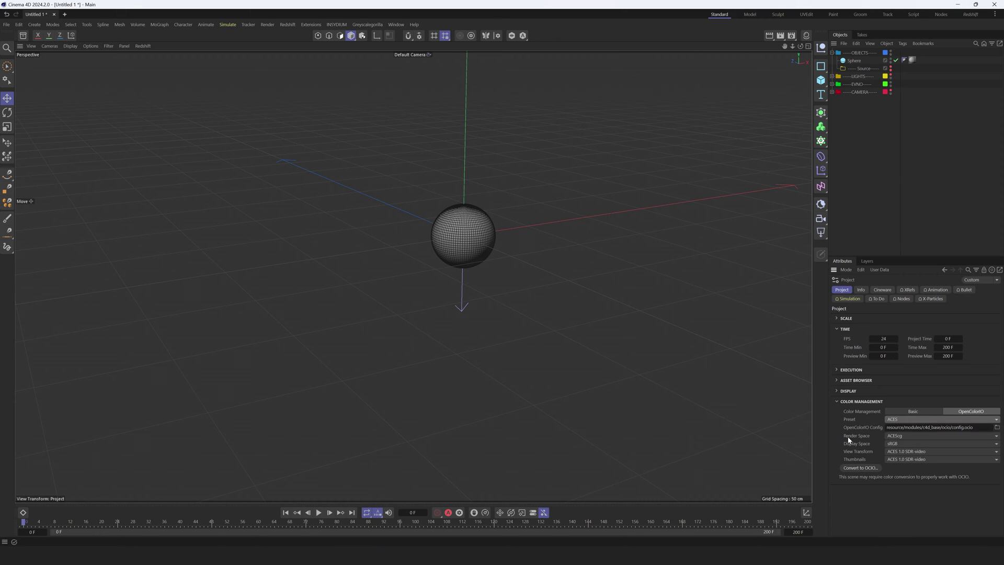
pyautogui.click(900, 437)
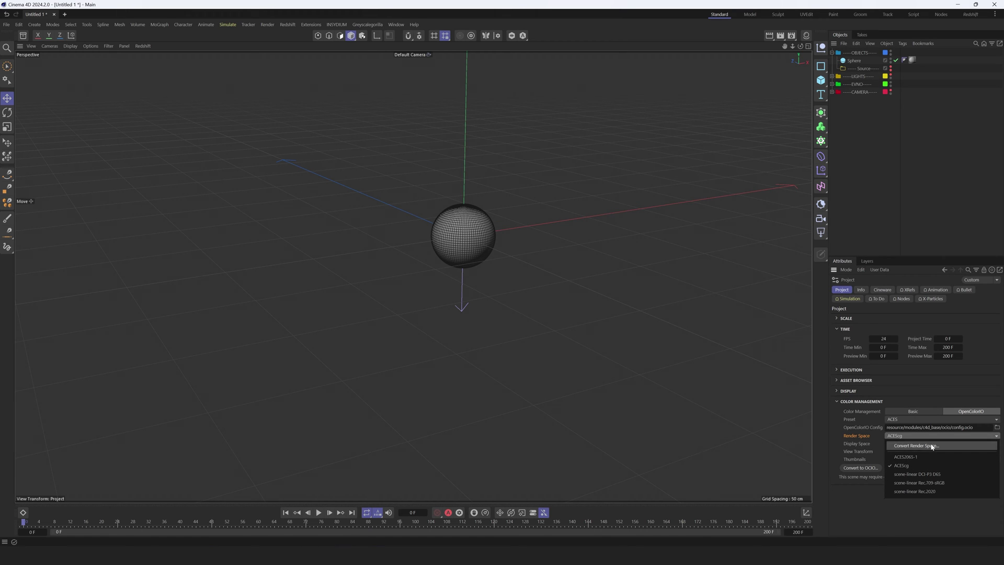
pyautogui.click(864, 442)
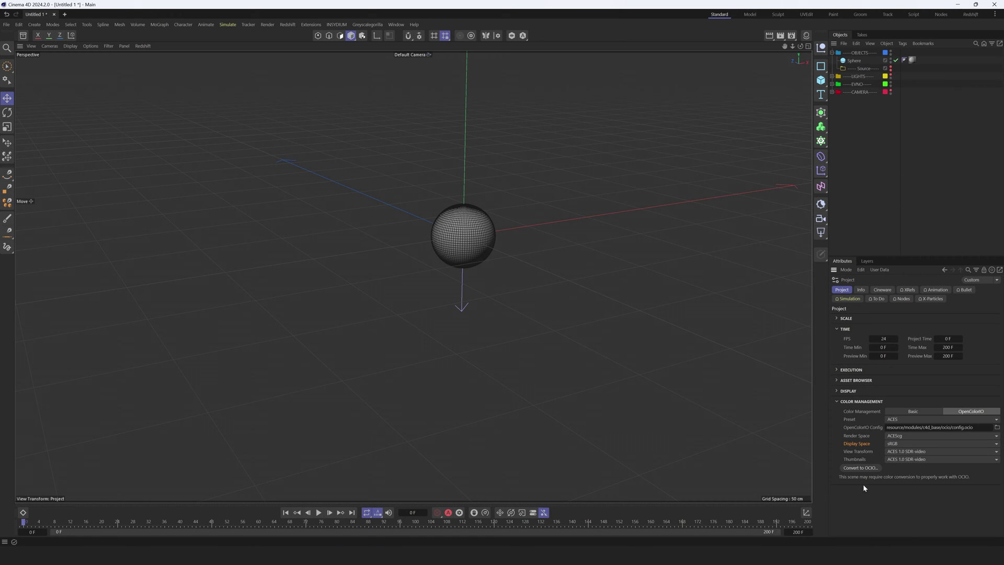
pyautogui.click(792, 36)
# Keep the multi-pass OpenEXR output at 16 Bit/Channel on the Render Settings Save page.
pyautogui.moveTo(790, 26); pyautogui.dragTo(551, 153)
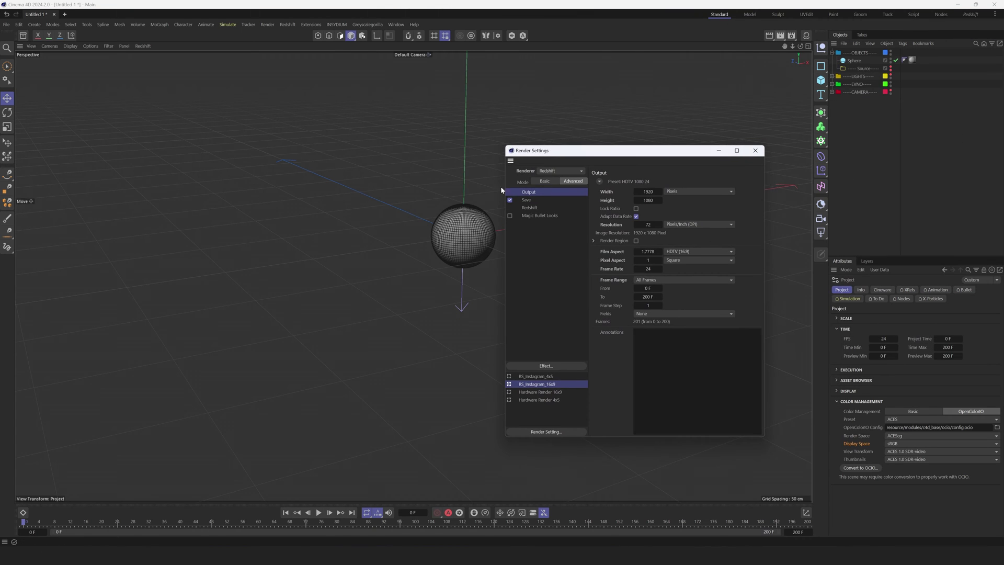
pyautogui.moveTo(504, 181); pyautogui.dragTo(392, 184)
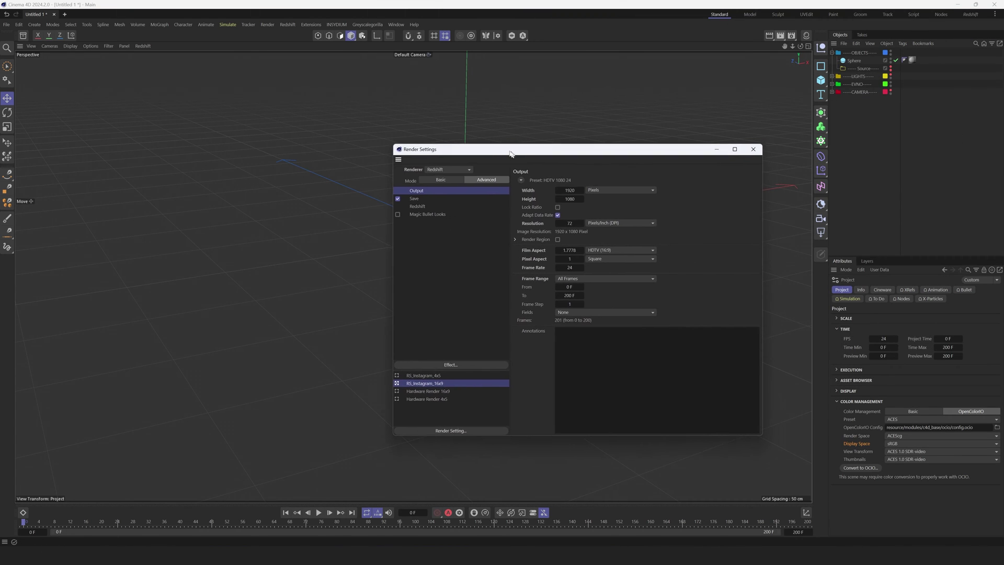
pyautogui.moveTo(501, 151); pyautogui.dragTo(460, 134)
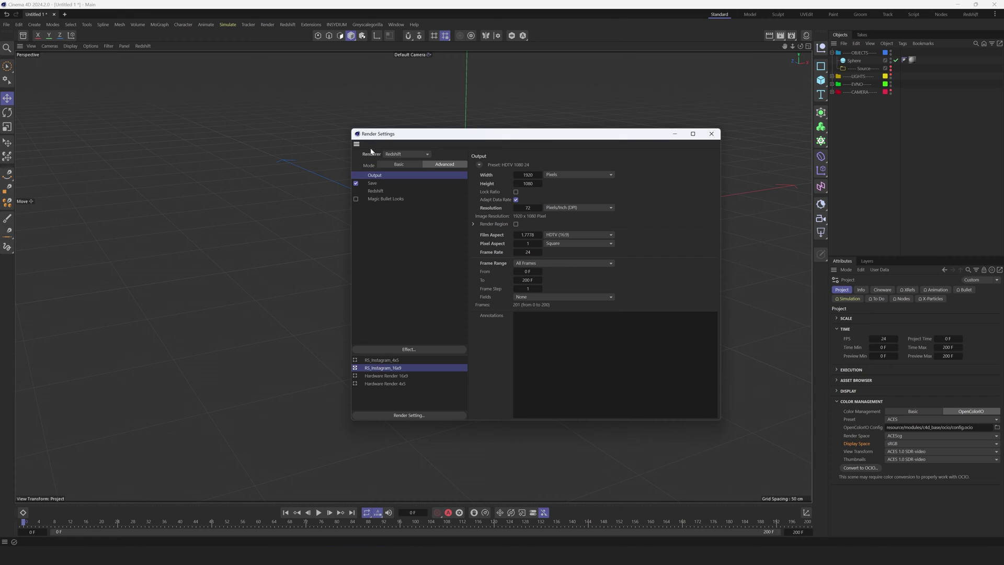
pyautogui.click(373, 184)
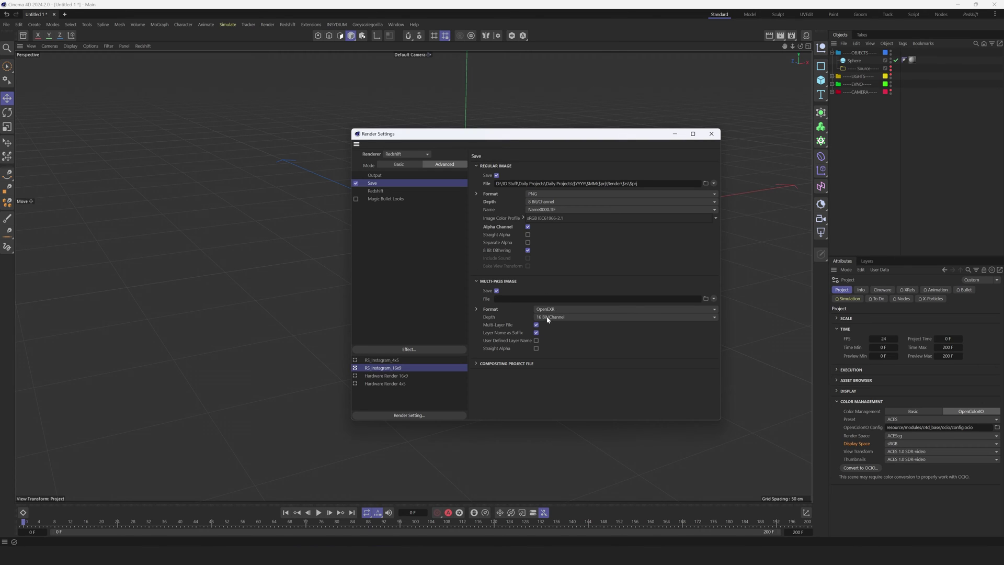
pyautogui.click(563, 317)
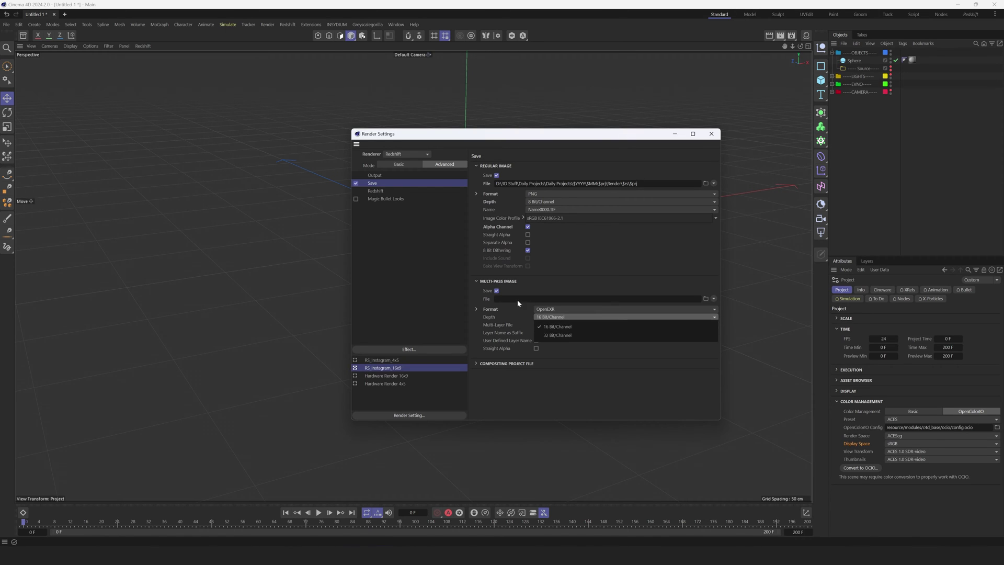
pyautogui.click(553, 328)
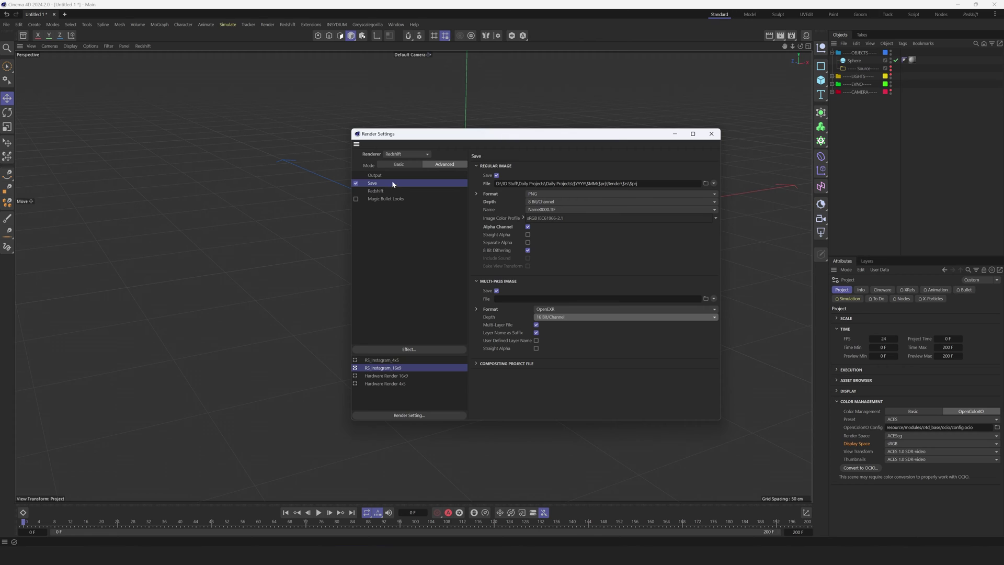
pyautogui.click(382, 195)
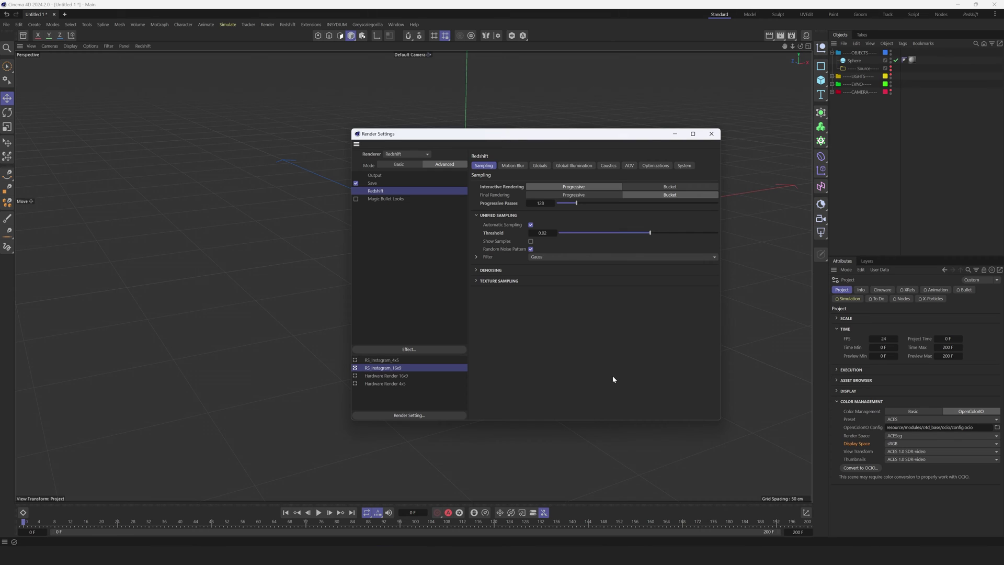
# Set Redshift's bucket quality to Medium, then re-enter the sampling Threshold value.
pyautogui.click(401, 166)
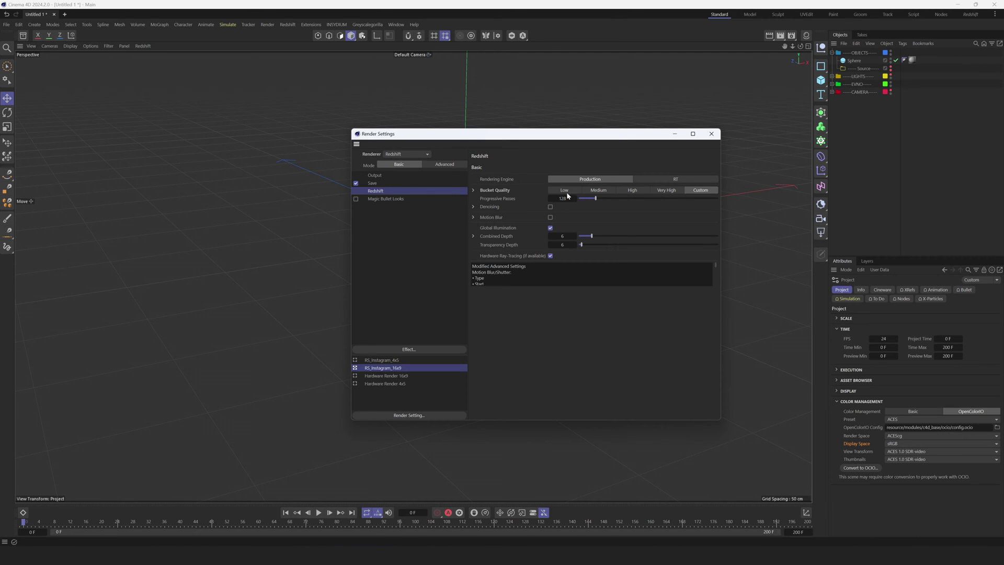
pyautogui.click(603, 192)
pyautogui.click(445, 166)
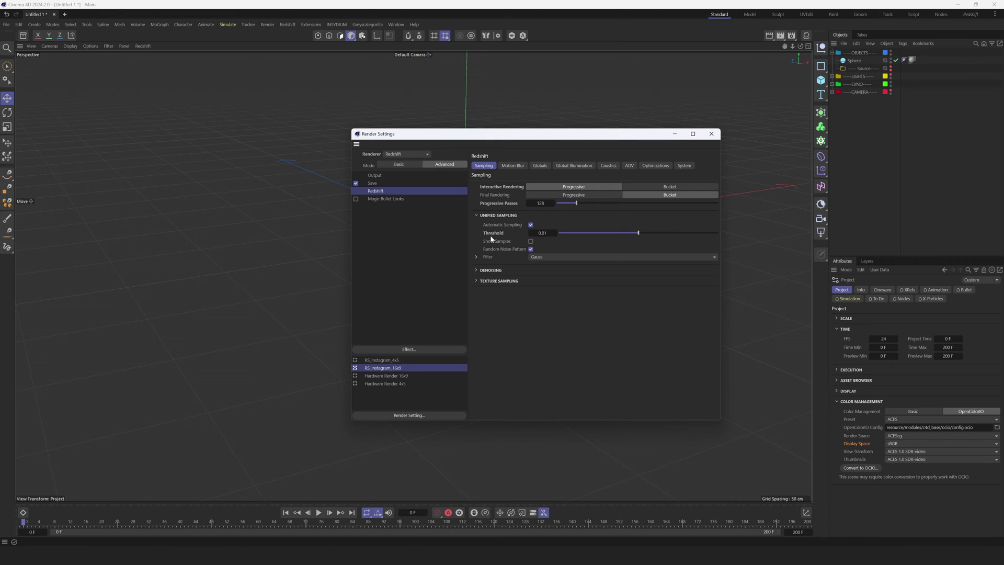
pyautogui.click(543, 233)
pyautogui.write('3')
pyautogui.press('Return')
# Show Redshift's Globals settings to check that colour management follows the project's OCIO setup.
pyautogui.click(539, 167)
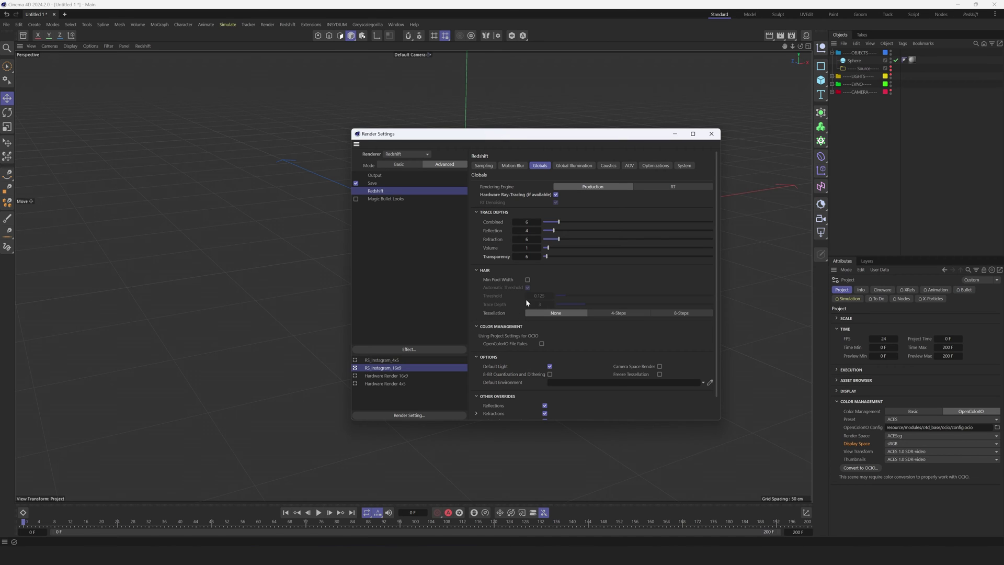
# Open Redshift's AOV manager, browse the Available AOVs and drag another pass into the list.
pyautogui.click(629, 165)
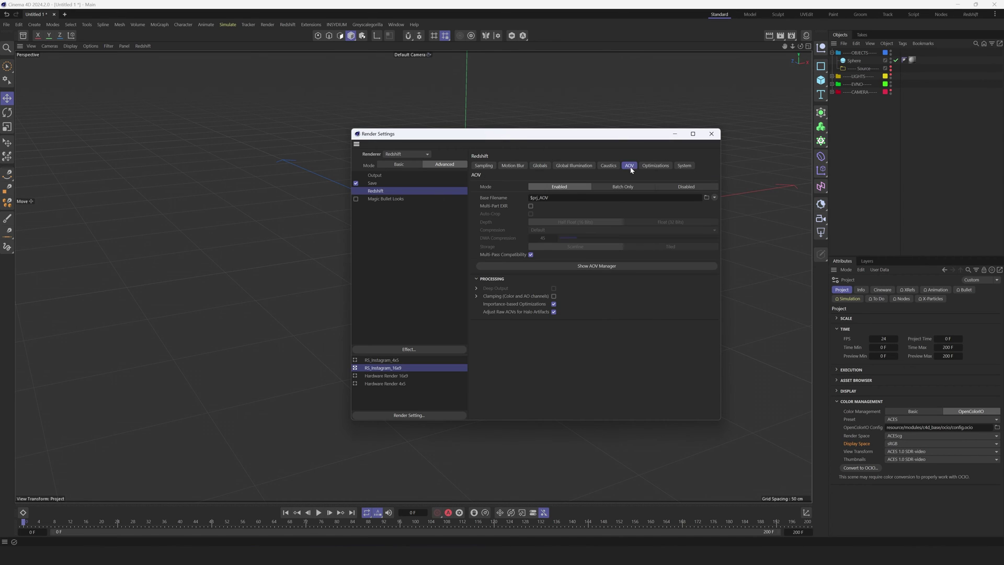
pyautogui.click(597, 266)
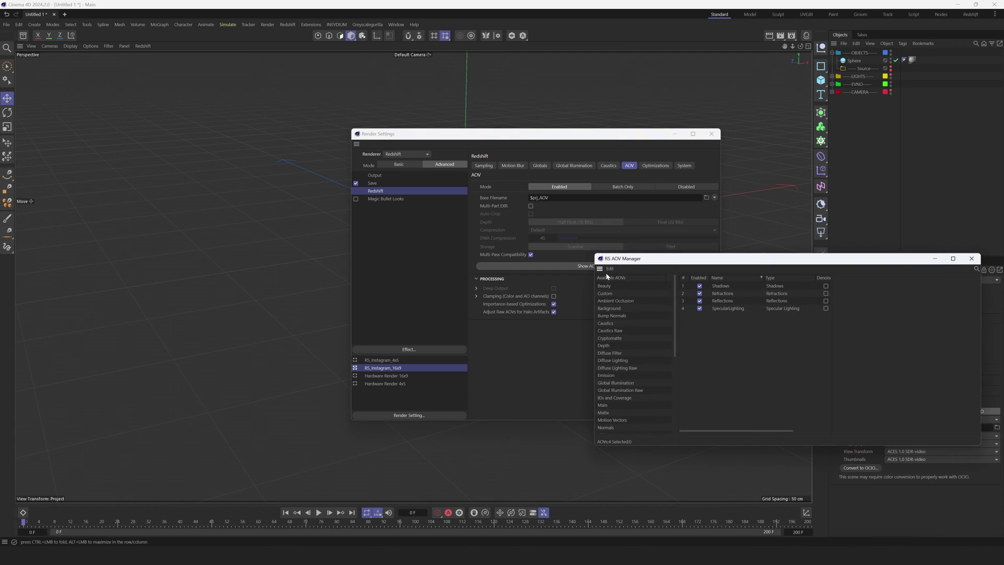
pyautogui.moveTo(675, 261); pyautogui.dragTo(529, 249)
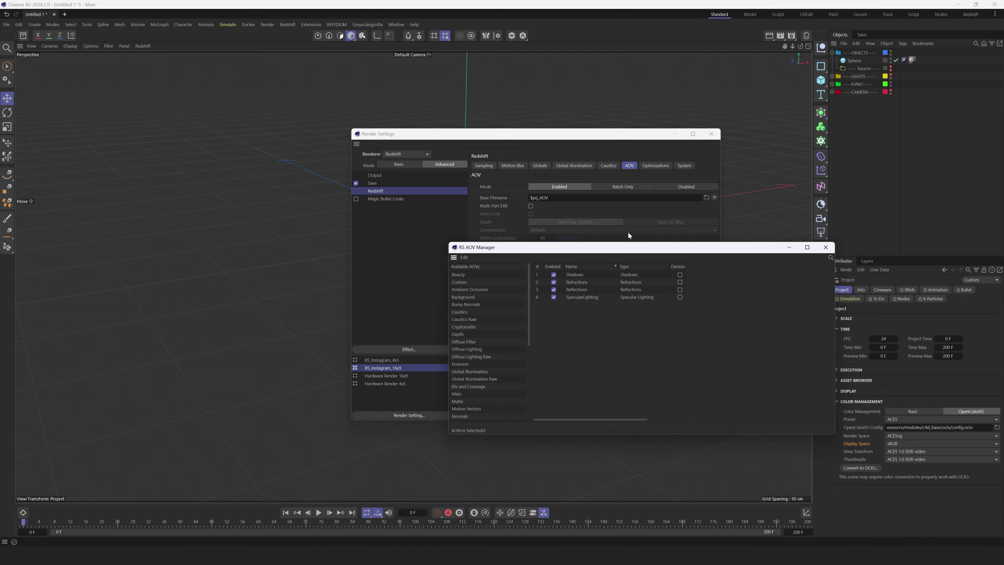
pyautogui.moveTo(627, 251); pyautogui.dragTo(604, 216)
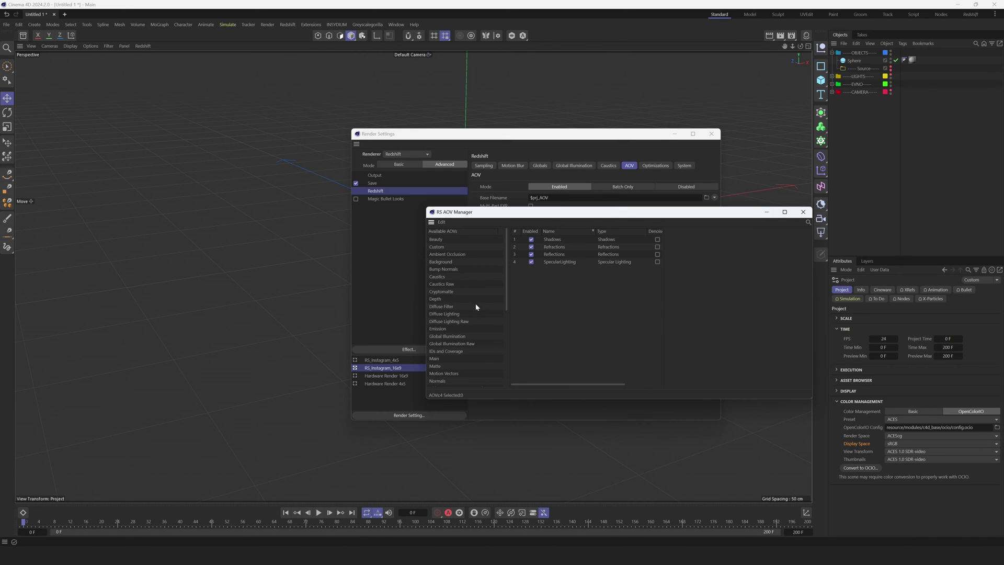
pyautogui.scroll(-5, 457, 320)
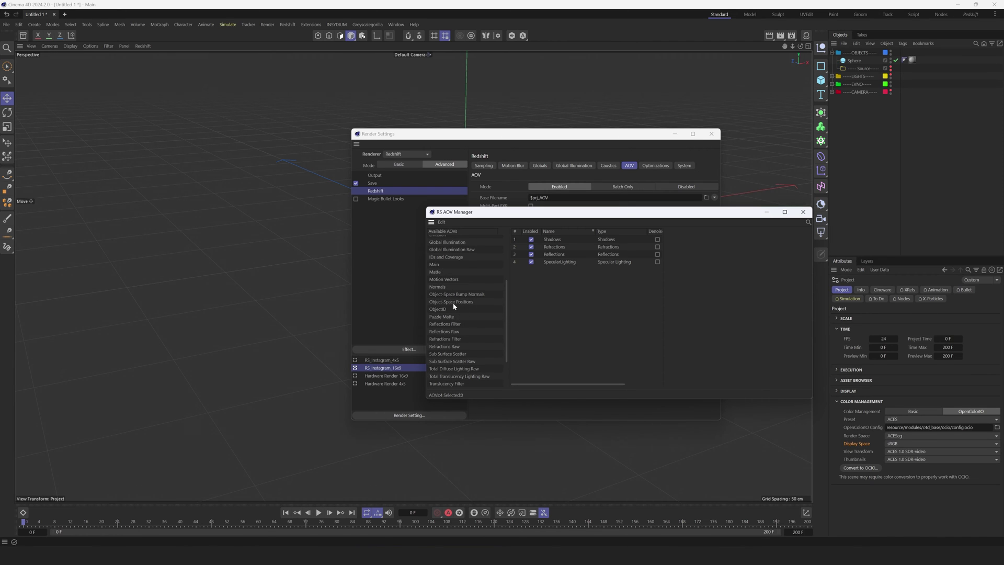
pyautogui.scroll(5, 453, 302)
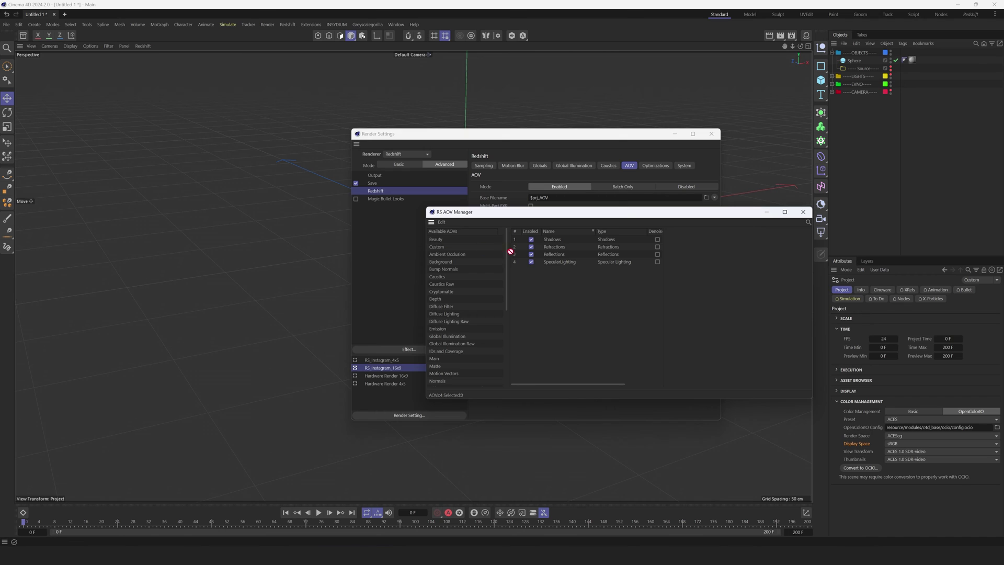
pyautogui.moveTo(510, 252); pyautogui.dragTo(571, 289)
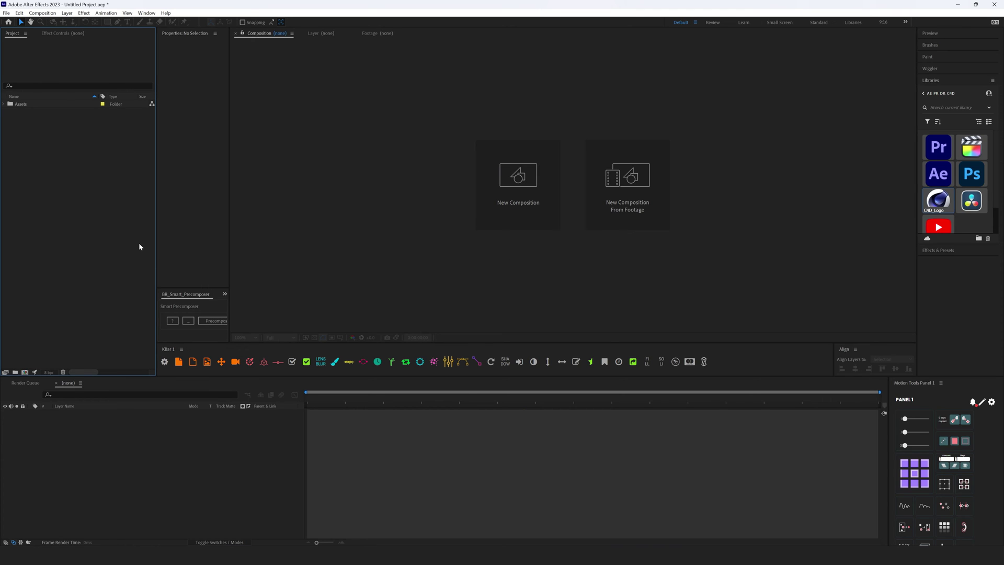
# Select MP_Logo Reveal_02_0000.exr in the 3d Logo Reveal_02 folder to import as an OpenEXR sequence.
pyautogui.doubleClick(58, 149)
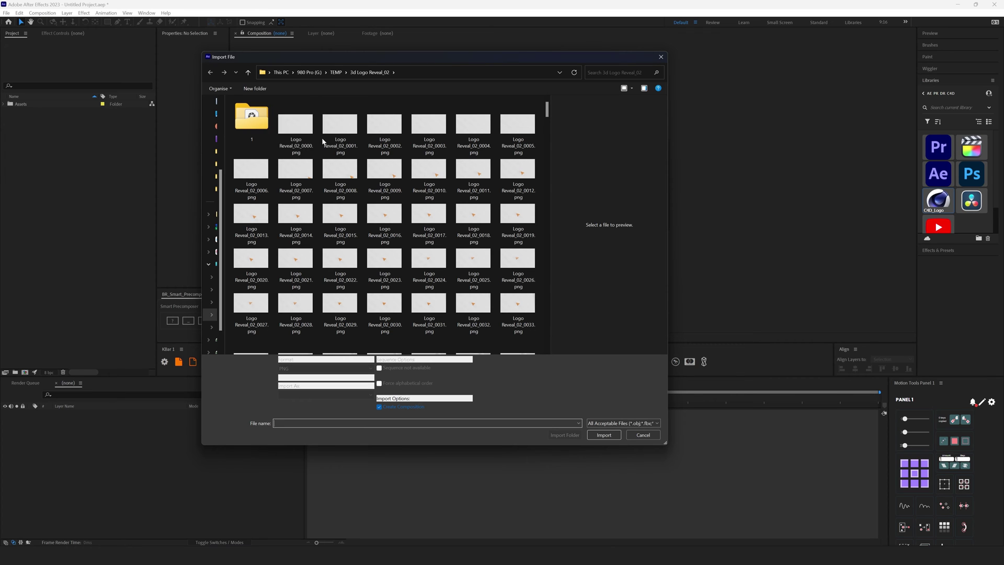
pyautogui.scroll(-5, 379, 264)
pyautogui.scroll(-15, 372, 268)
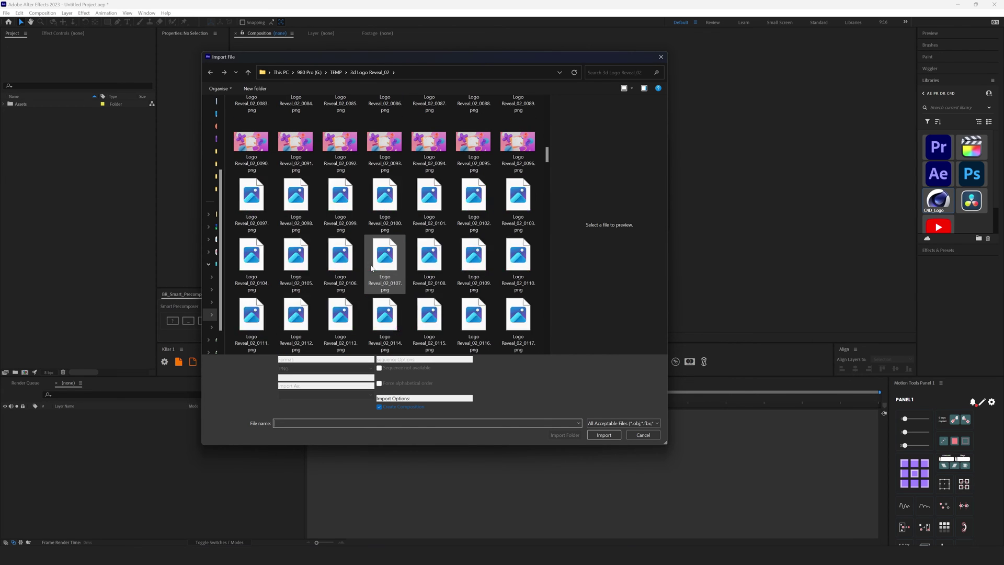
pyautogui.scroll(-10, 372, 269)
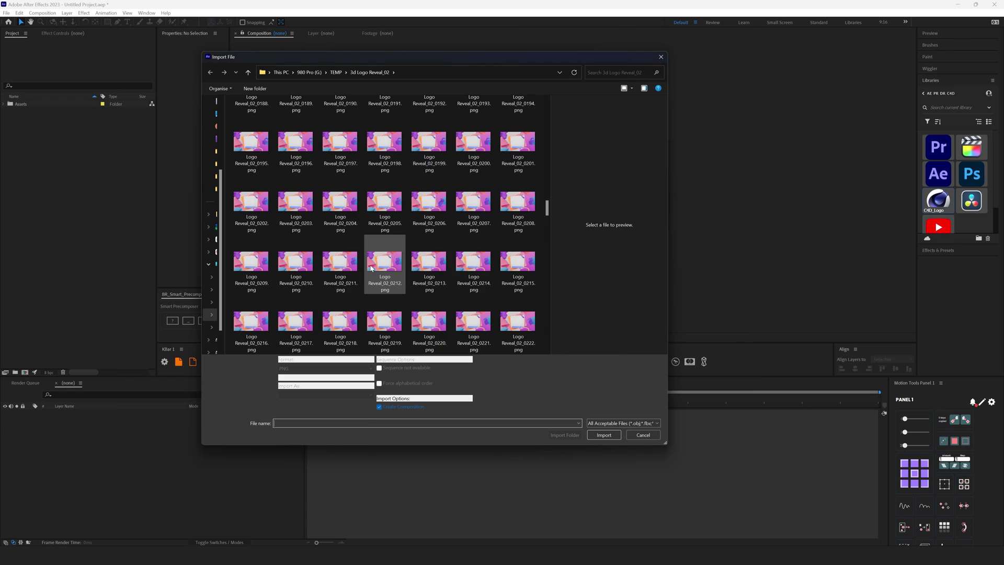
pyautogui.scroll(5, 372, 269)
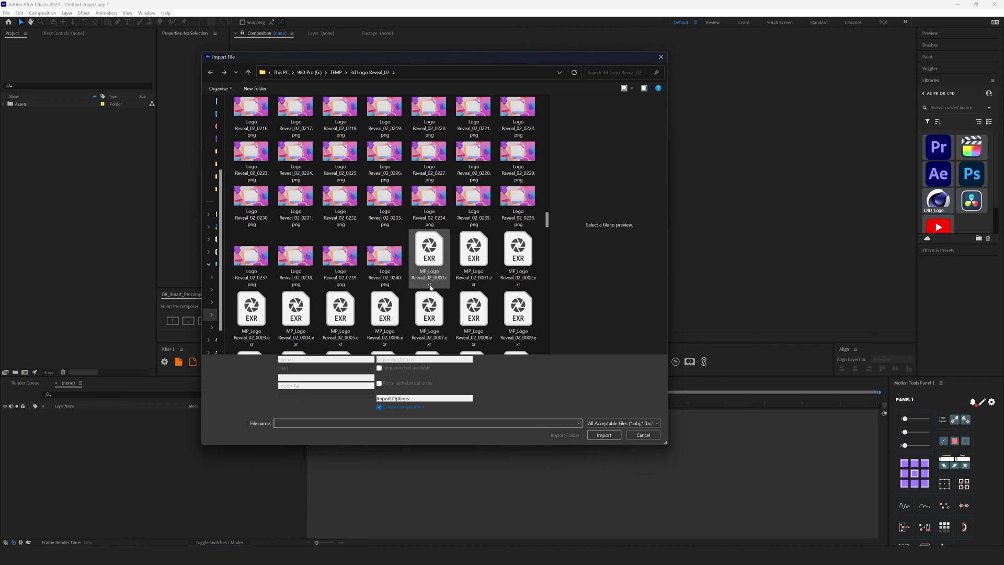
pyautogui.click(429, 252)
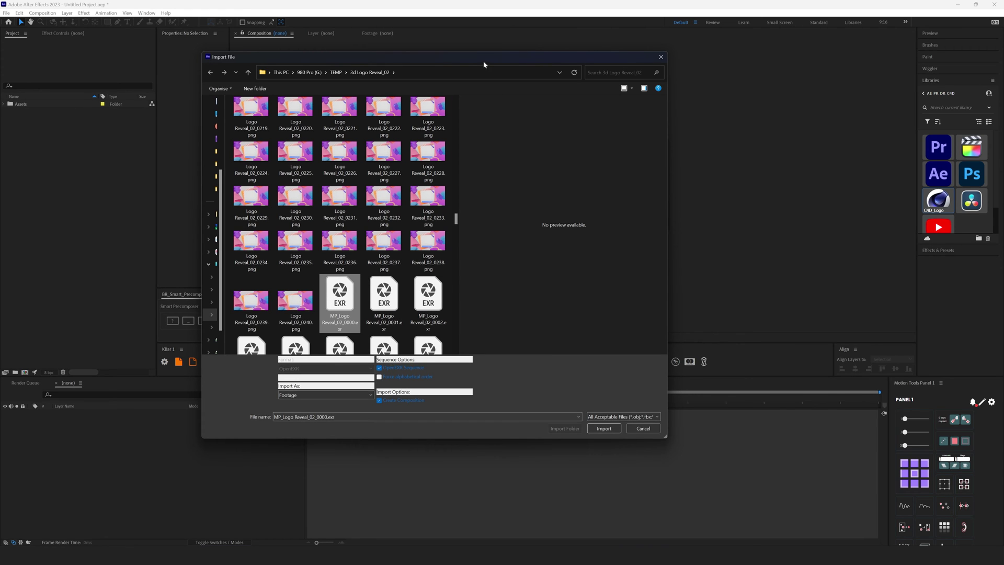
pyautogui.moveTo(484, 61); pyautogui.dragTo(524, 55)
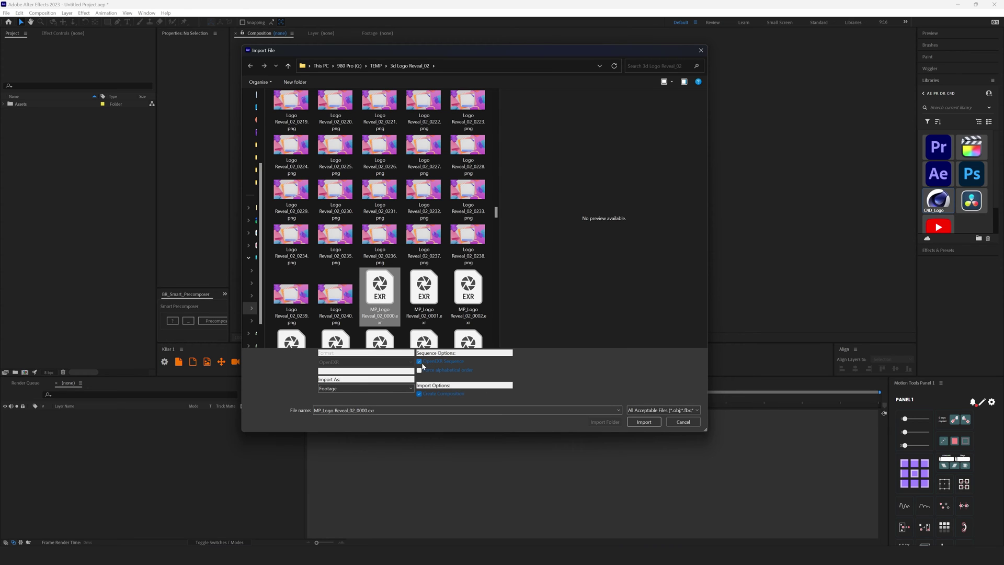
pyautogui.click(644, 423)
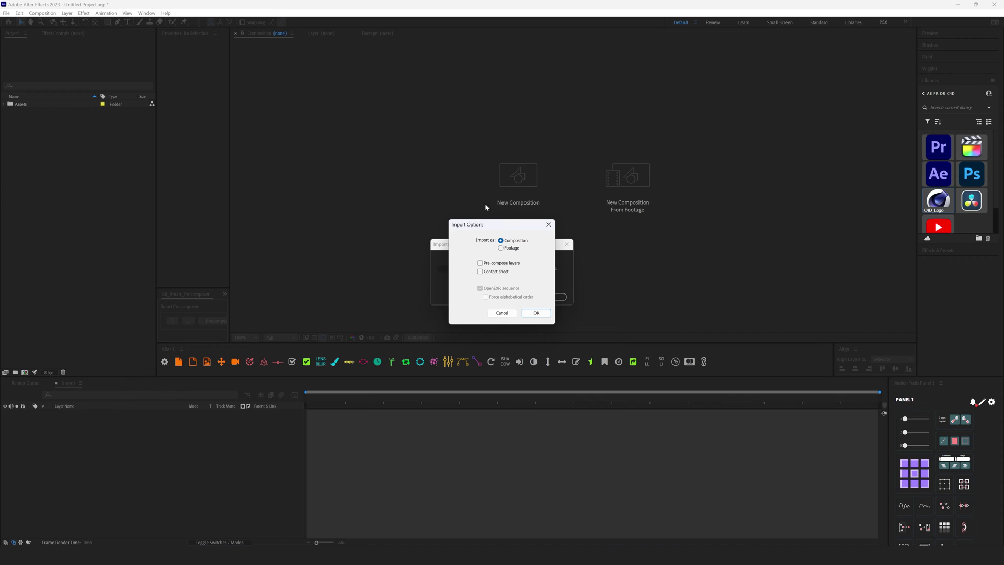
# Import the EXR sequence as a Composition with Pre-compose layers enabled.
pyautogui.moveTo(475, 225); pyautogui.dragTo(490, 221)
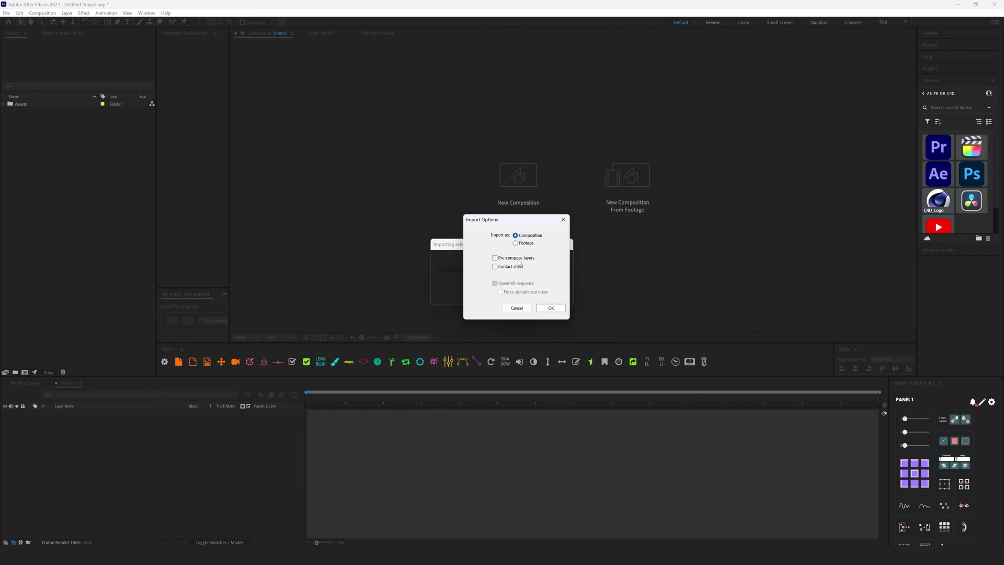
pyautogui.click(495, 258)
pyautogui.click(545, 308)
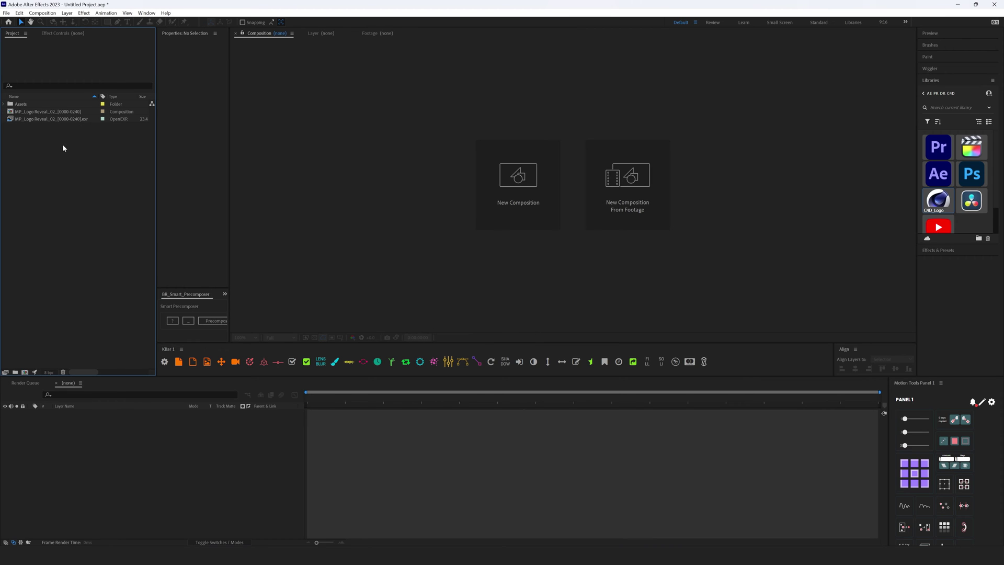
# Open the MP_Logo Reveal_02 composition, set the viewer to 50% and play a preview.
pyautogui.doubleClick(51, 113)
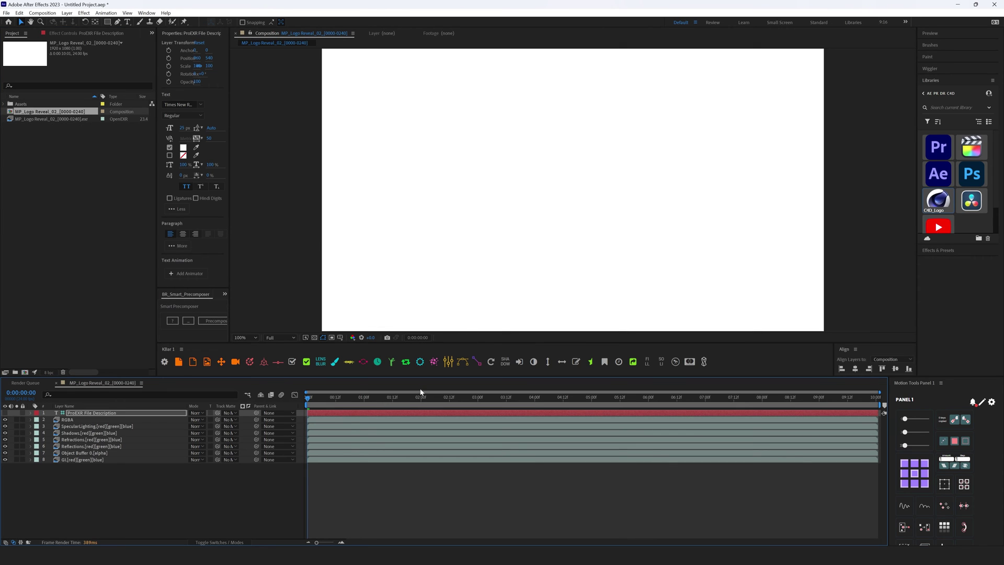
pyautogui.moveTo(363, 399); pyautogui.dragTo(551, 399)
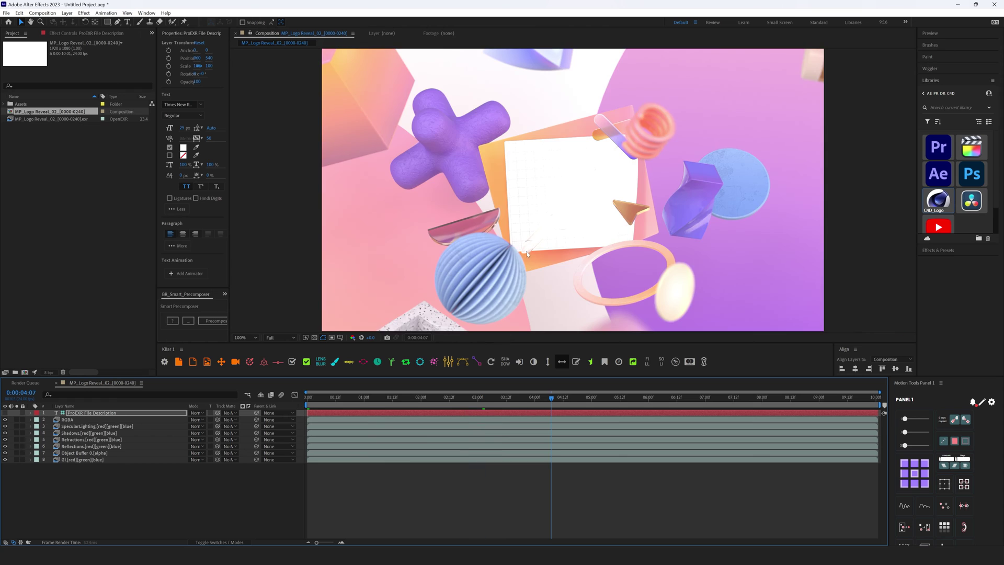
pyautogui.press(',')
pyautogui.press('space')
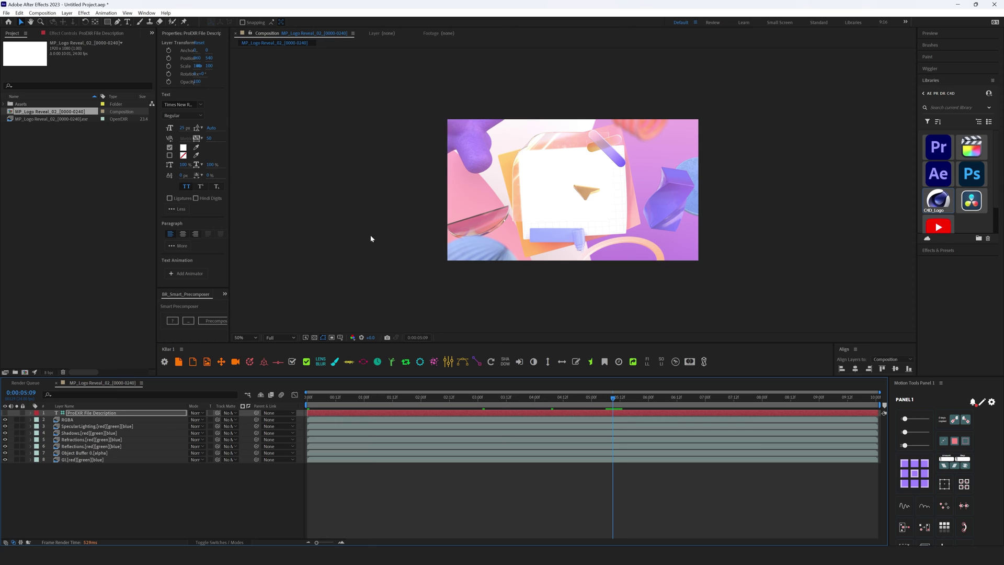
# Switch the After Effects project's color engine to OCIO color managed.
pyautogui.click(7, 13)
pyautogui.click(31, 325)
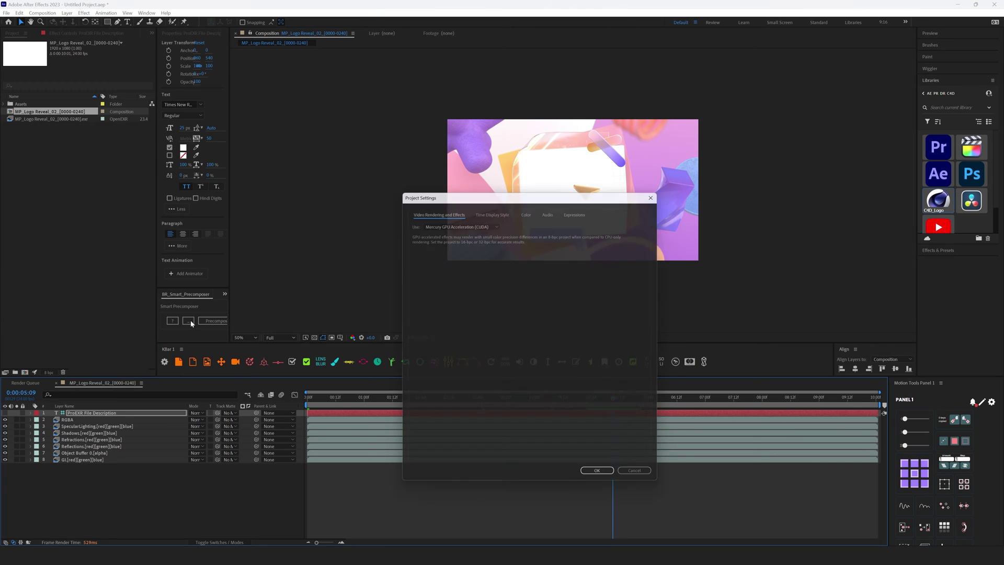
pyautogui.click(526, 210)
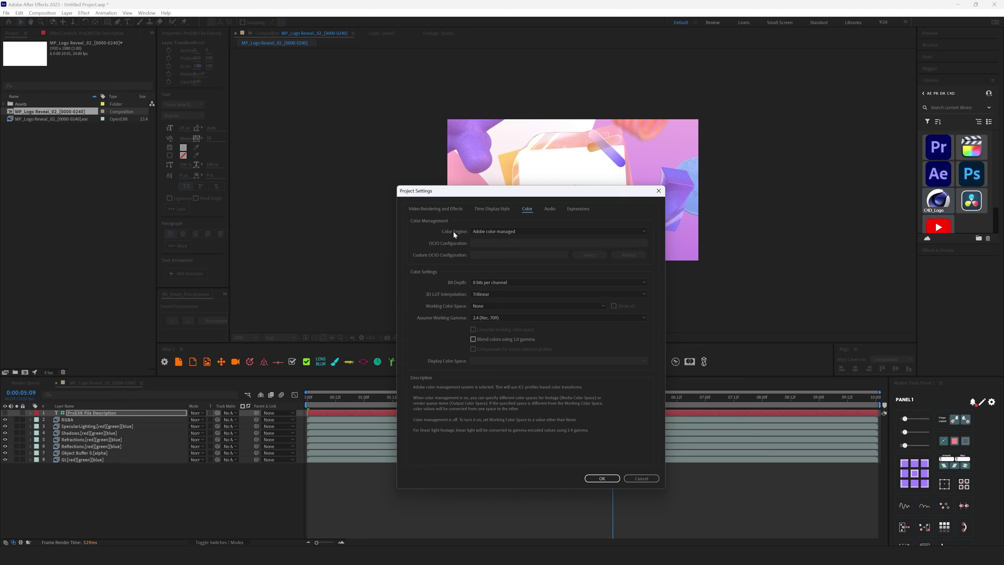
pyautogui.click(497, 234)
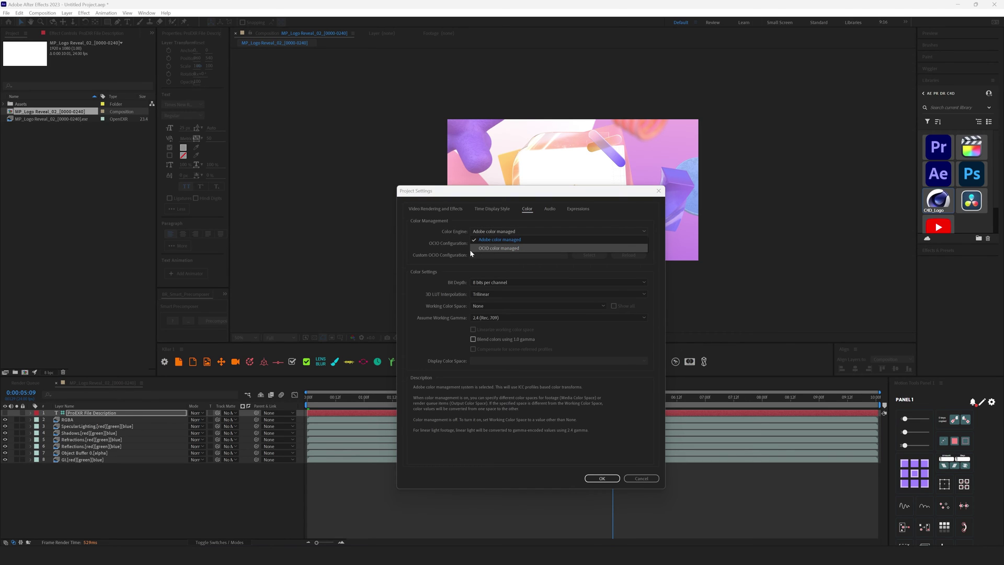
pyautogui.click(512, 251)
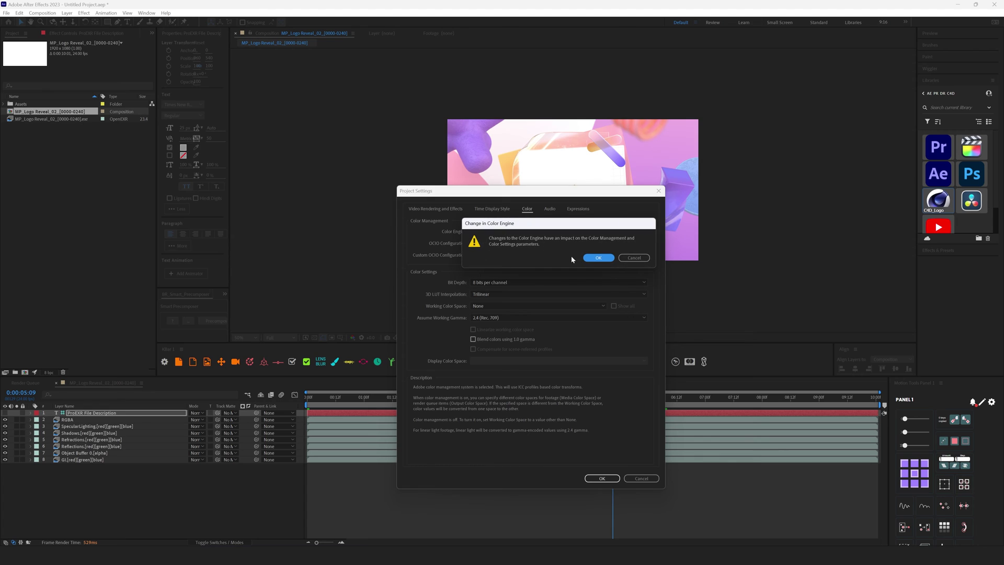
pyautogui.click(596, 255)
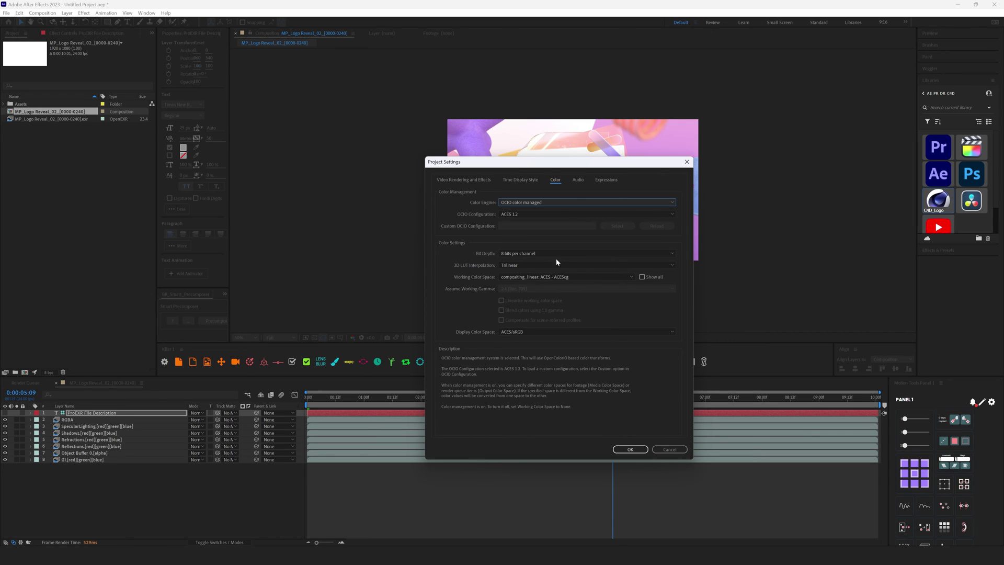
# Set project bit depth to 32 bpc float, keeping ACEScg working space and ACES/sRGB display.
pyautogui.click(521, 254)
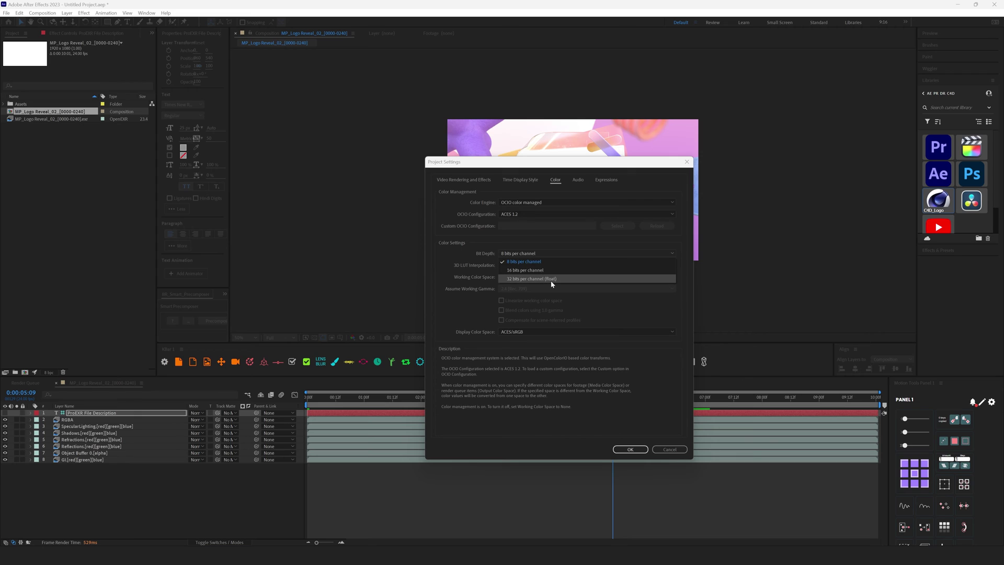
pyautogui.click(518, 279)
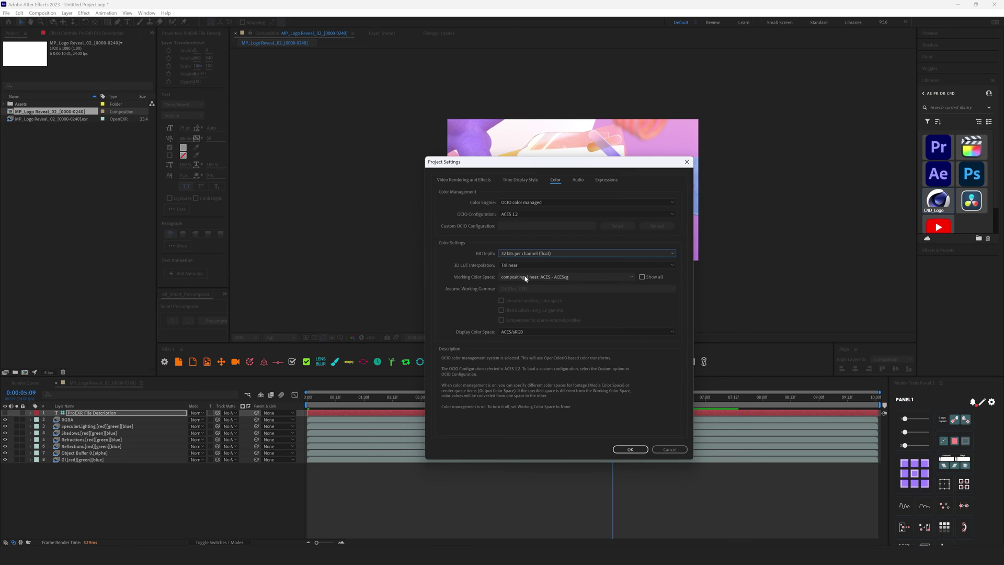
pyautogui.click(537, 277)
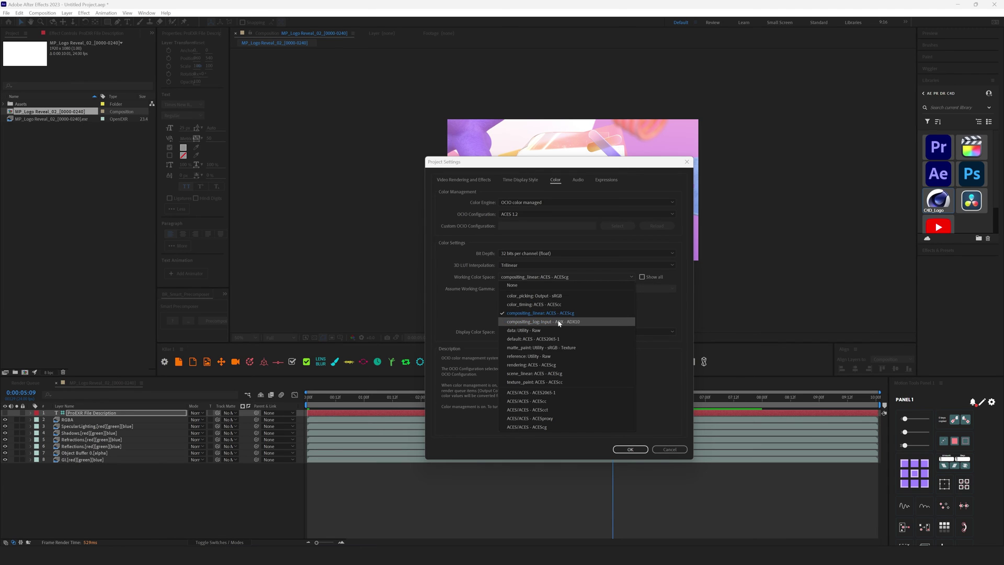
pyautogui.click(463, 335)
pyautogui.click(507, 333)
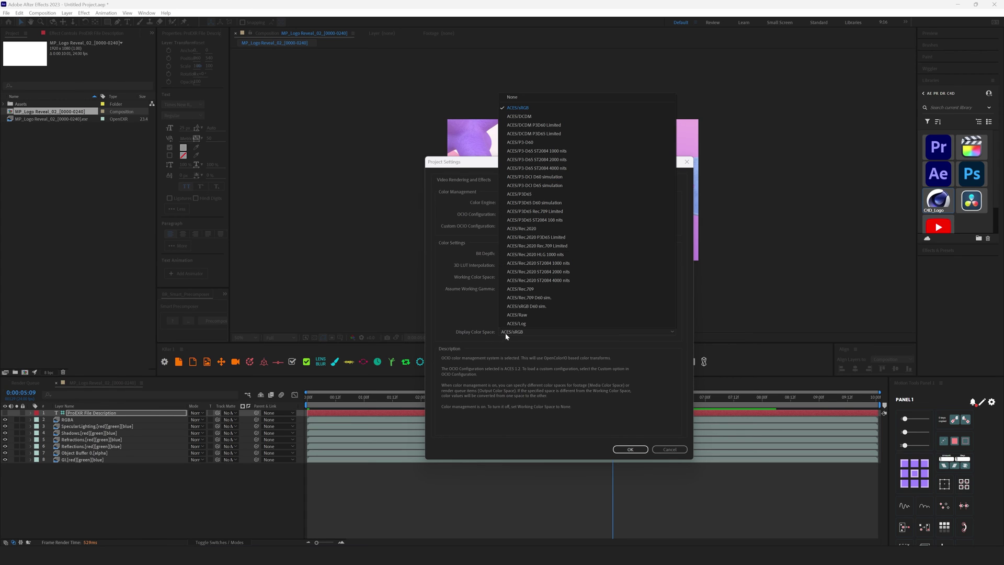
pyautogui.click(529, 109)
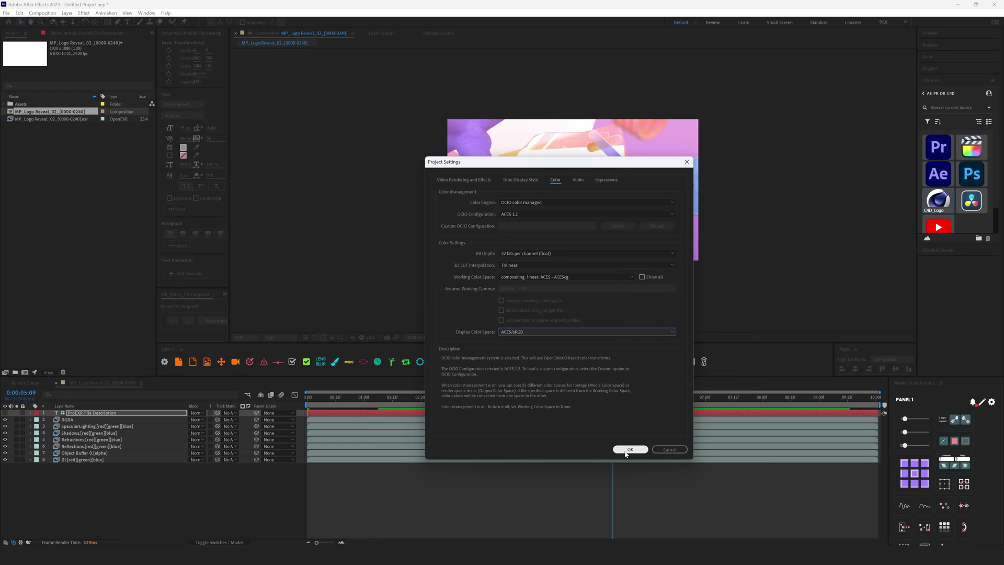
pyautogui.click(631, 449)
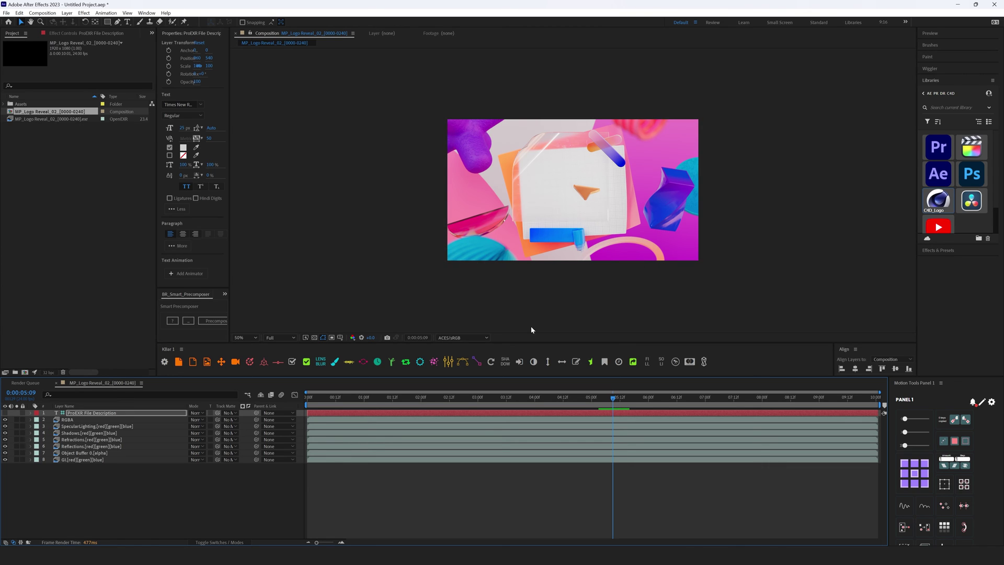
pyautogui.click(40, 119)
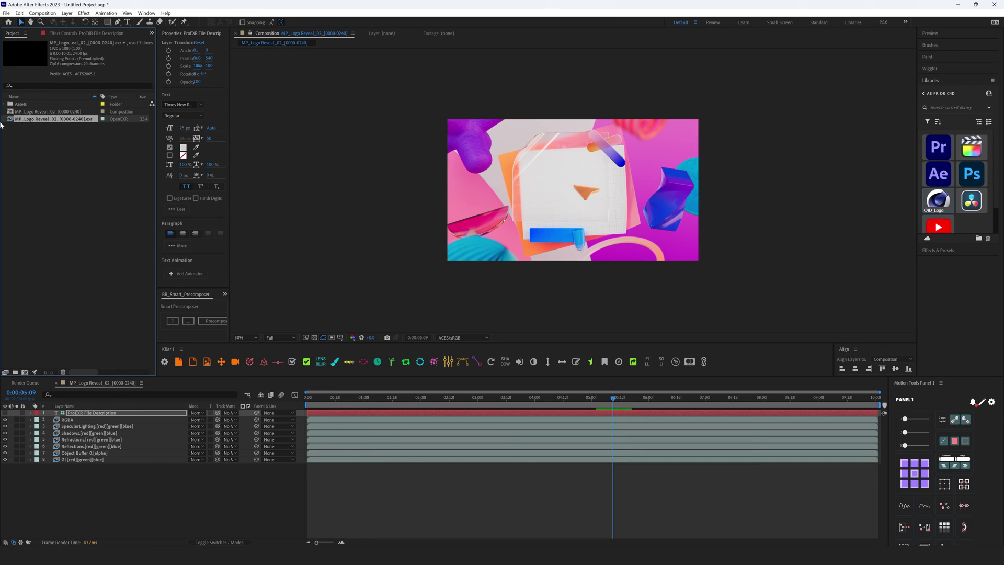
# Override the EXR footage's media color space to compositing_linear: ACES - ACEScg via Interpret Footage.
pyautogui.rightClick(55, 121)
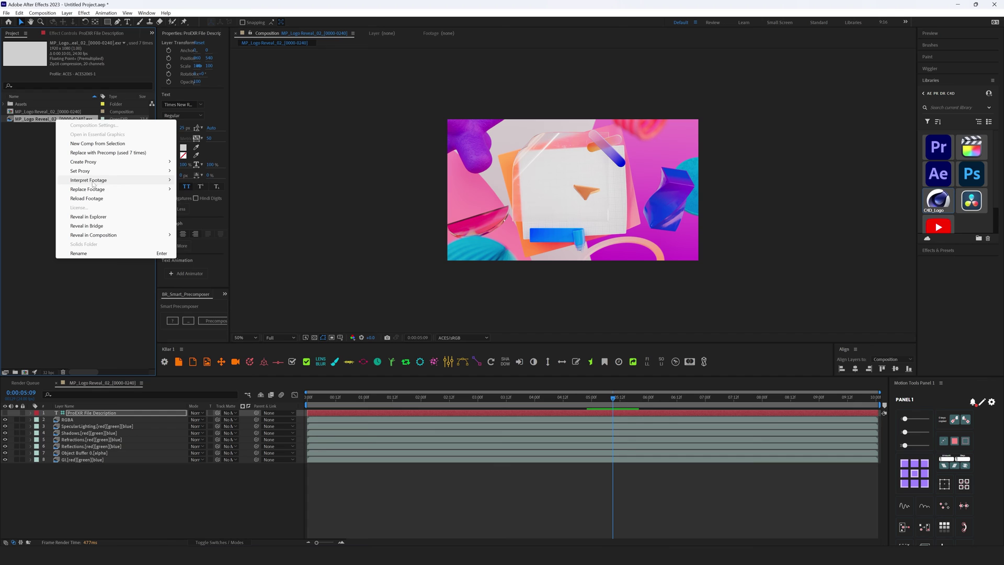
pyautogui.moveTo(93, 181)
pyautogui.click(199, 180)
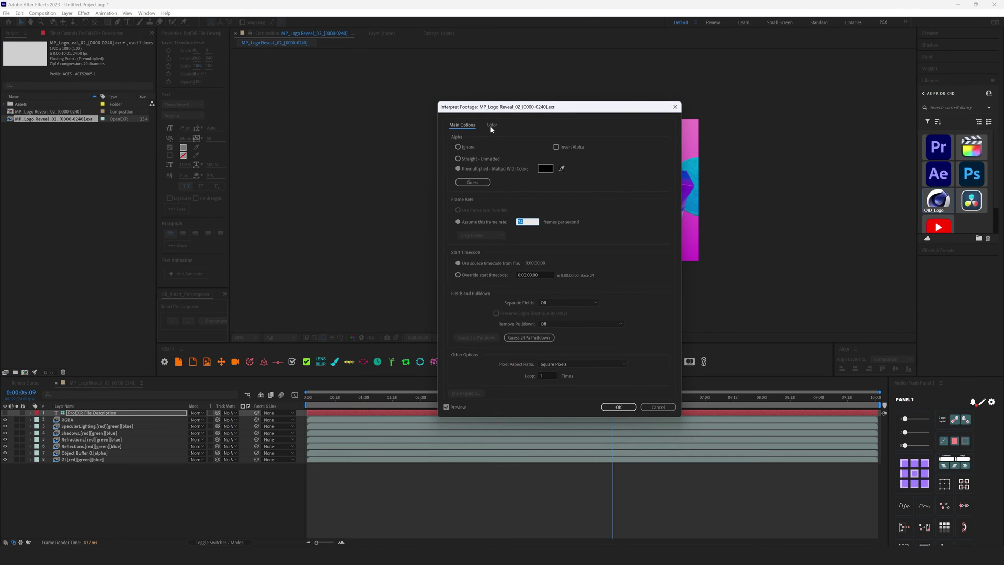
pyautogui.click(492, 126)
pyautogui.moveTo(522, 109); pyautogui.dragTo(308, 96)
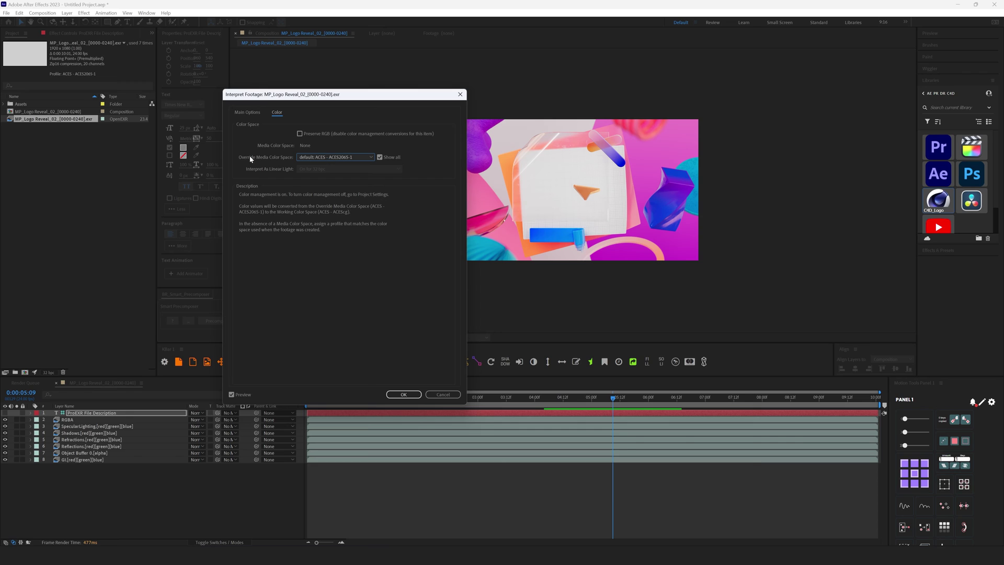
pyautogui.click(316, 158)
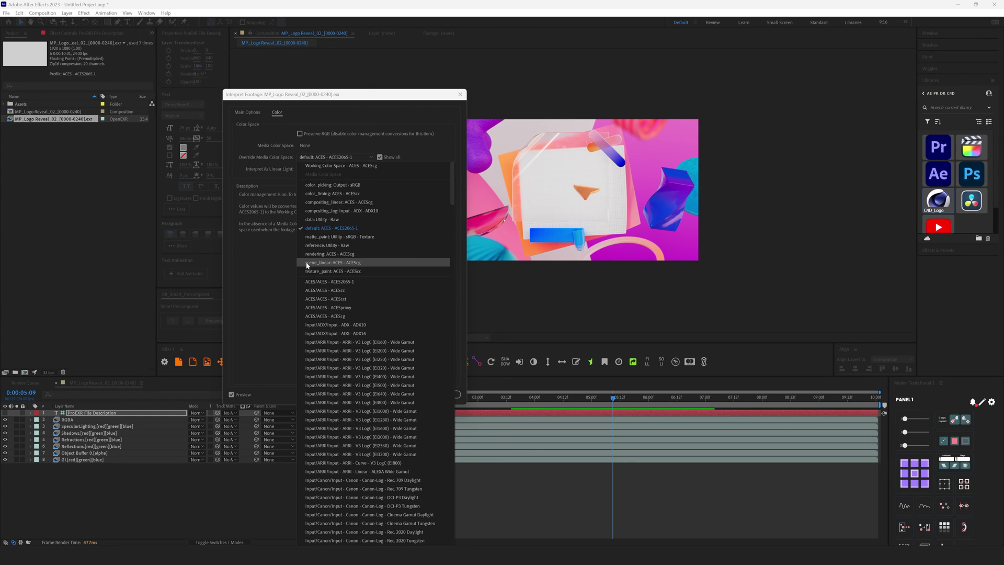
pyautogui.click(360, 267)
pyautogui.click(354, 156)
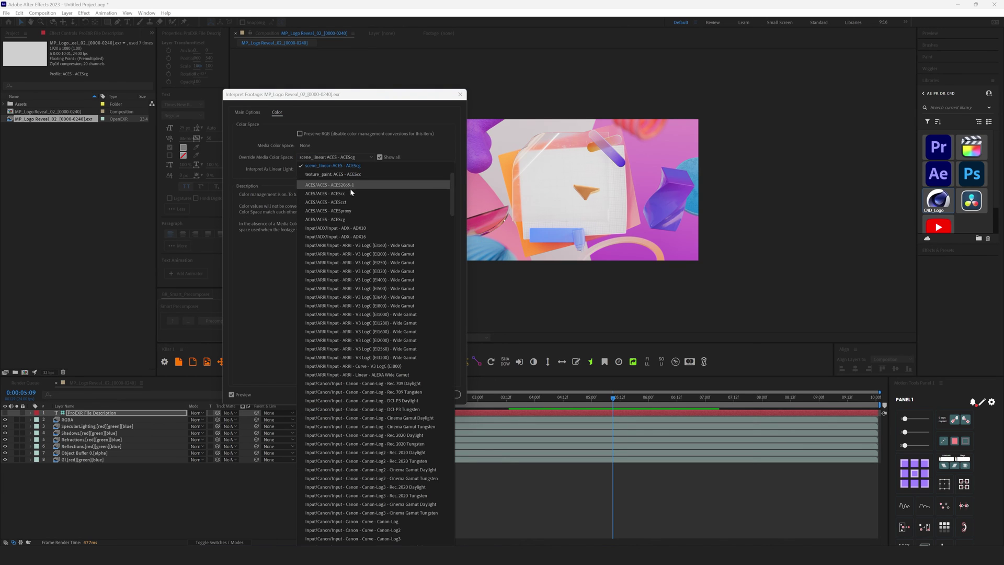
pyautogui.click(339, 202)
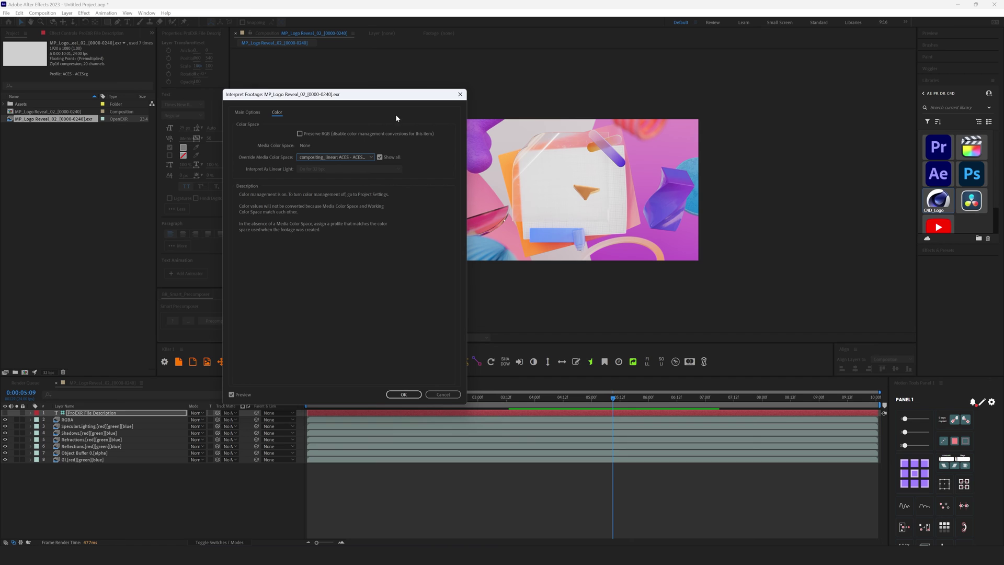
pyautogui.click(404, 394)
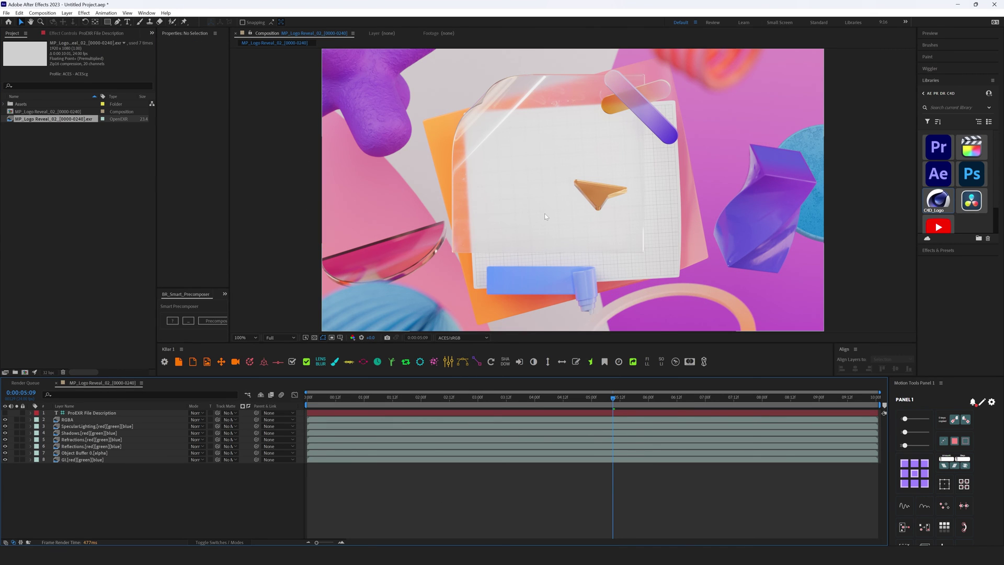
pyautogui.press(',')
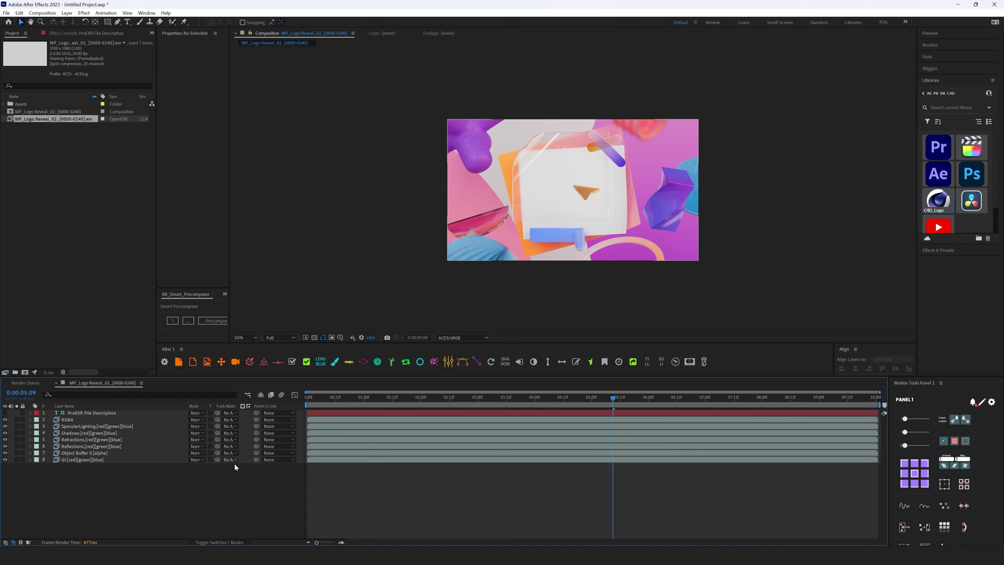
# Add Adjustment Layer 1 with Levels at gamma 0.75 and input white 0.9176, checked at 100%.
pyautogui.click(207, 362)
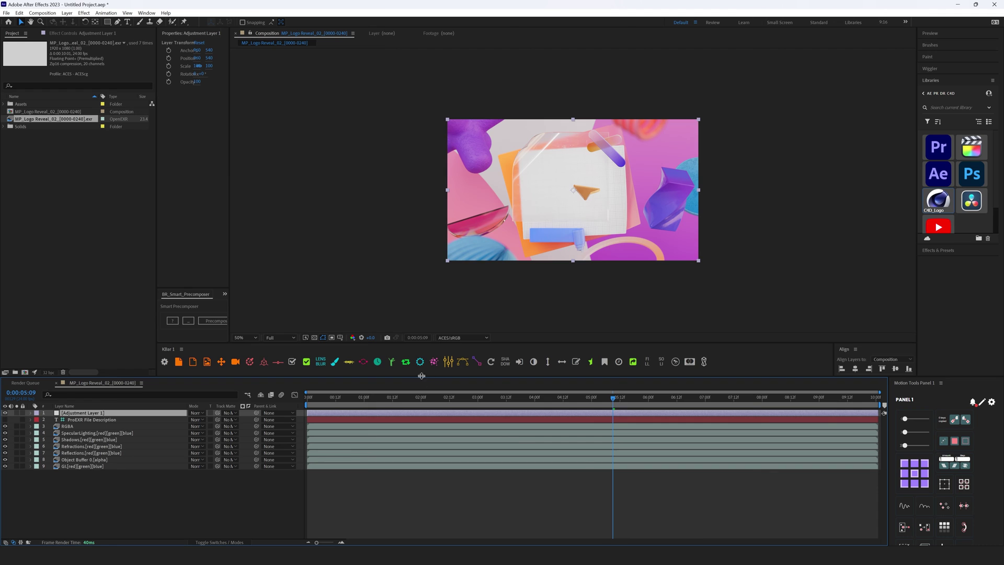
pyautogui.click(449, 362)
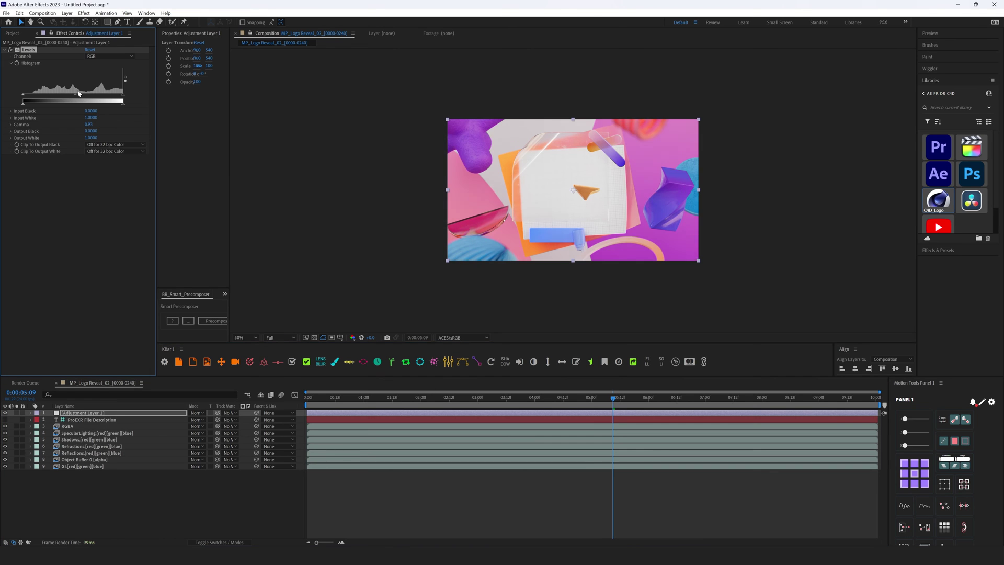
pyautogui.moveTo(79, 93); pyautogui.dragTo(115, 97)
pyautogui.press('F2')
pyautogui.press('/')
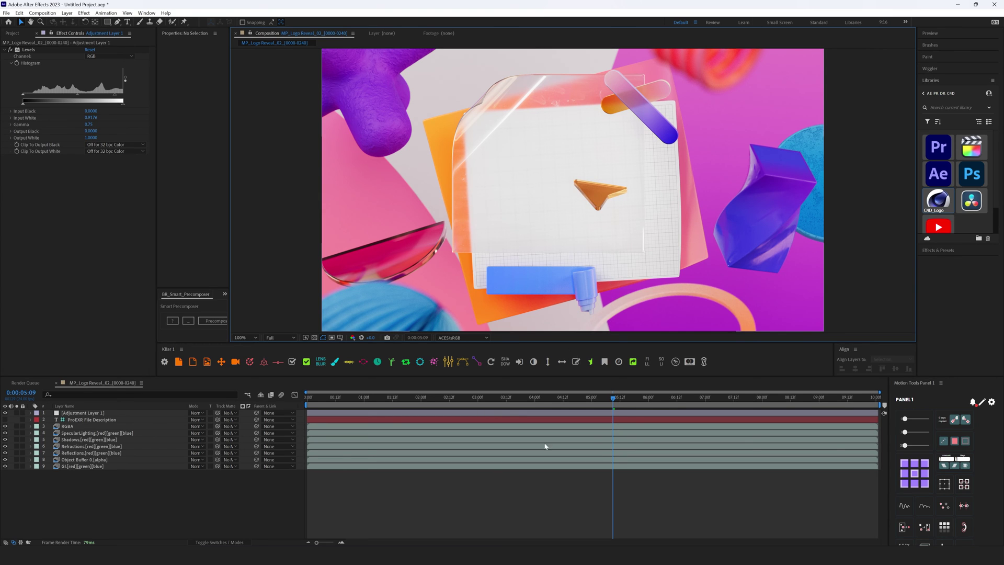
pyautogui.press(',')
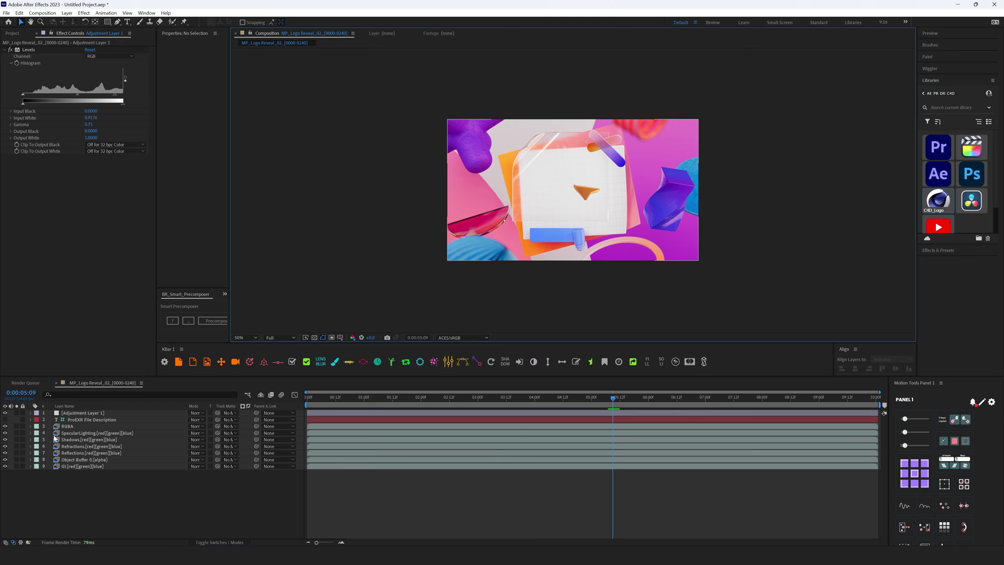
# Inspect the RGBA pass solo, move it to the bottom, and hide all other layers.
pyautogui.click(78, 426)
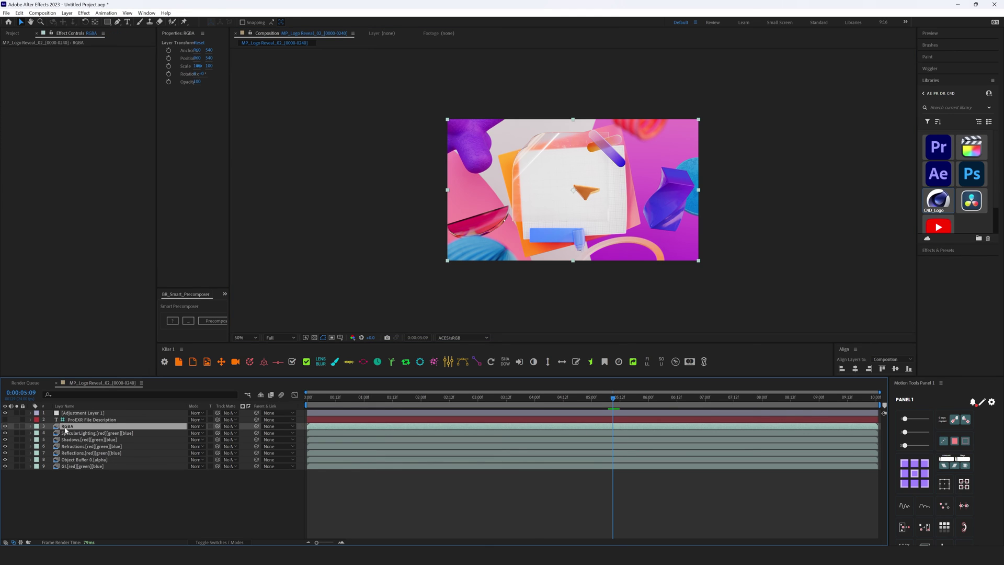
pyautogui.click(17, 426)
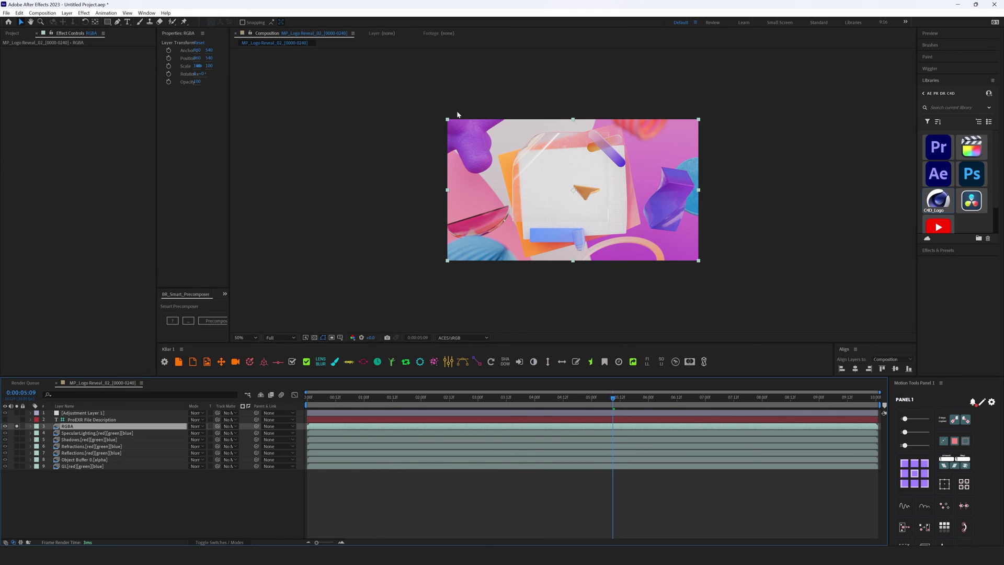
pyautogui.click(16, 427)
pyautogui.moveTo(78, 426); pyautogui.dragTo(94, 503)
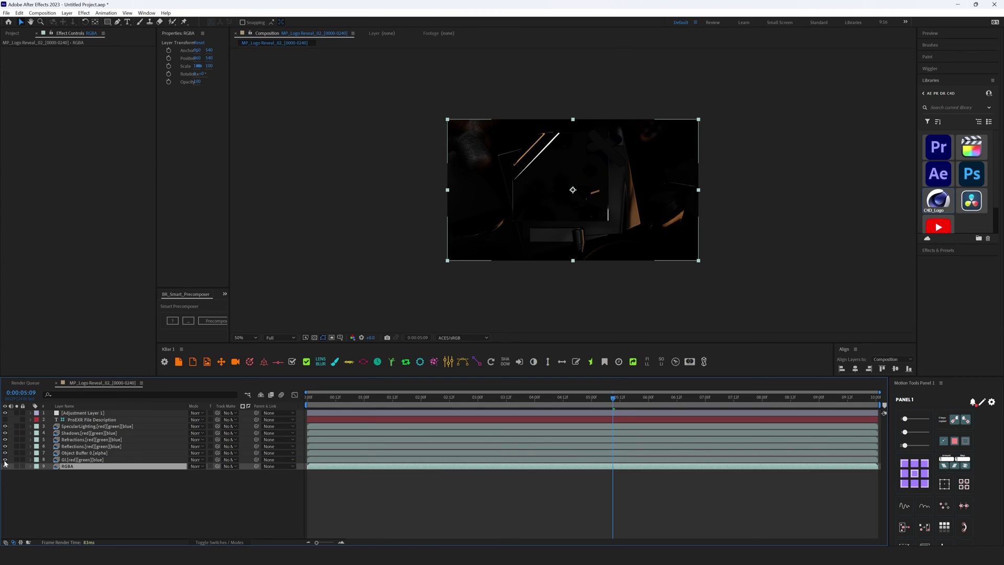
pyautogui.moveTo(5, 459); pyautogui.dragTo(5, 413)
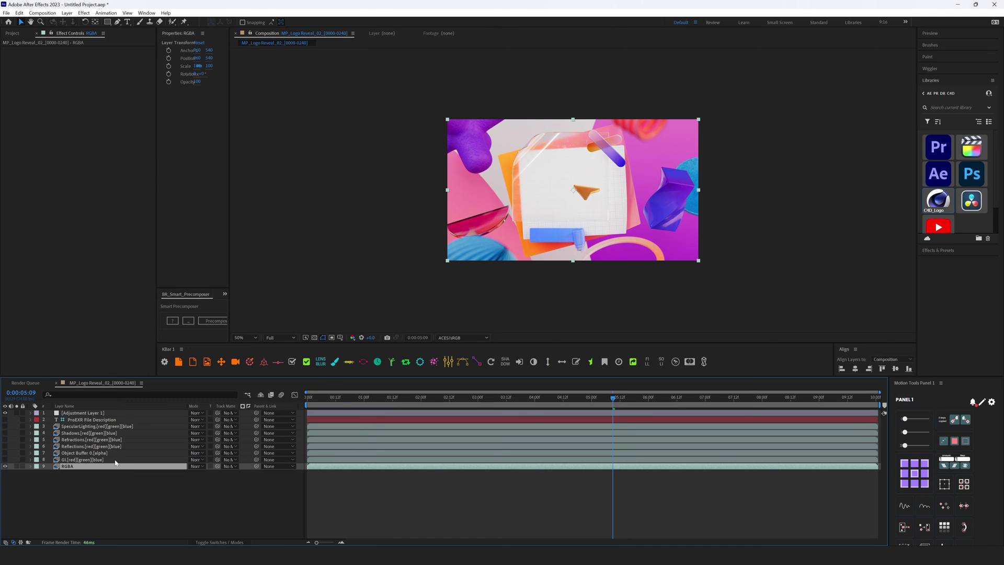
# Show the GI pass and set its blend mode to Screen.
pyautogui.click(67, 460)
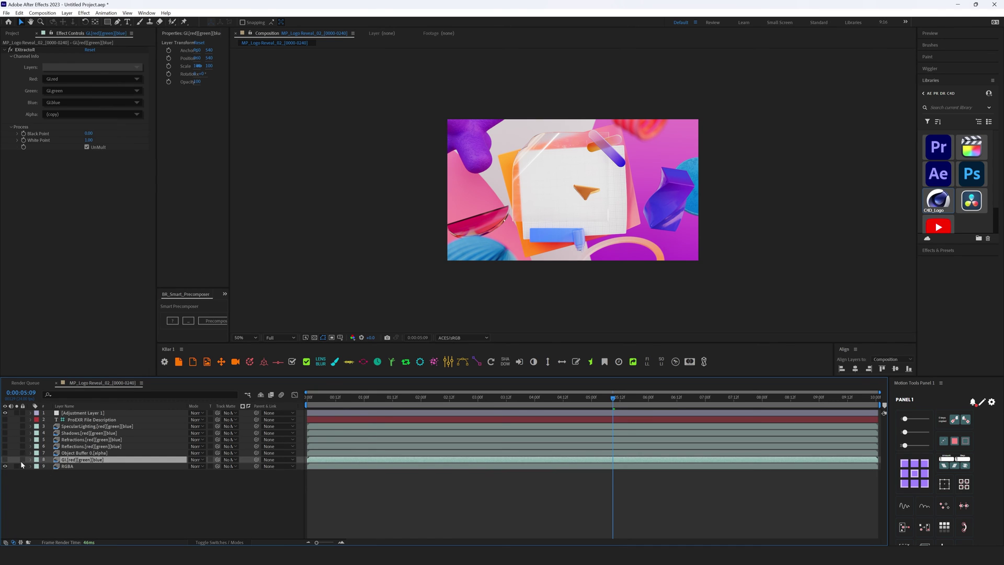
pyautogui.press('F2')
pyautogui.click(5, 460)
pyautogui.click(83, 460)
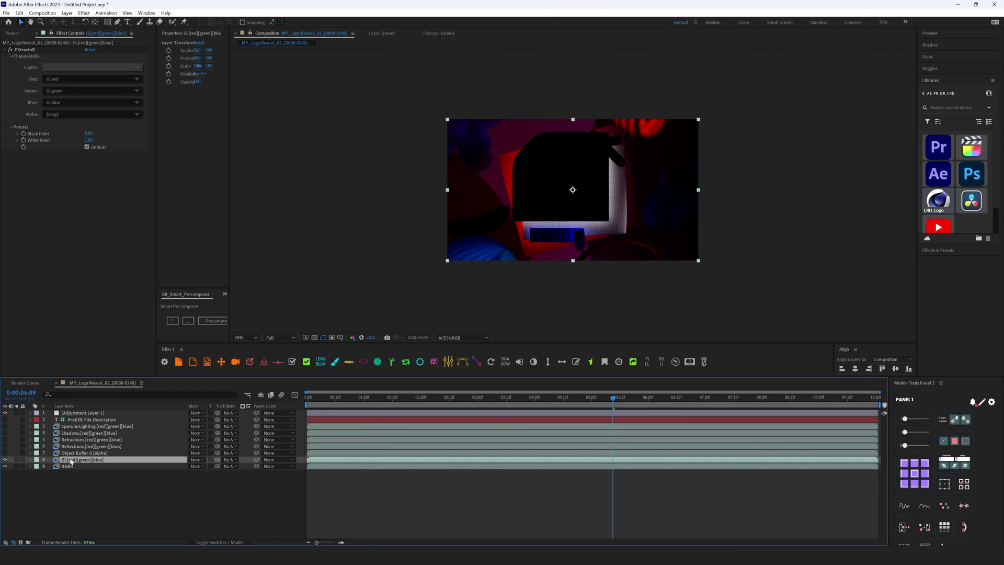
pyautogui.click(196, 460)
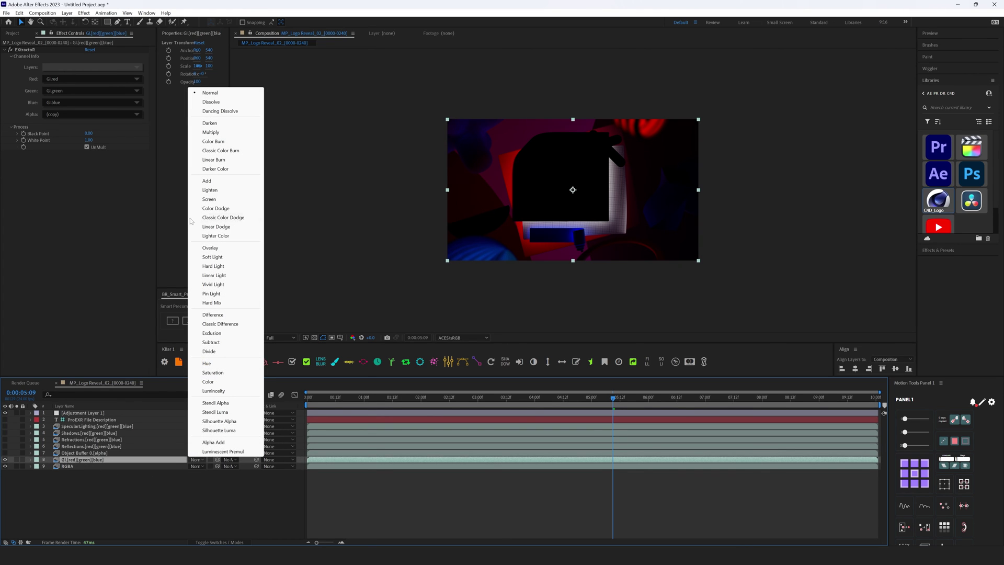
pyautogui.click(209, 200)
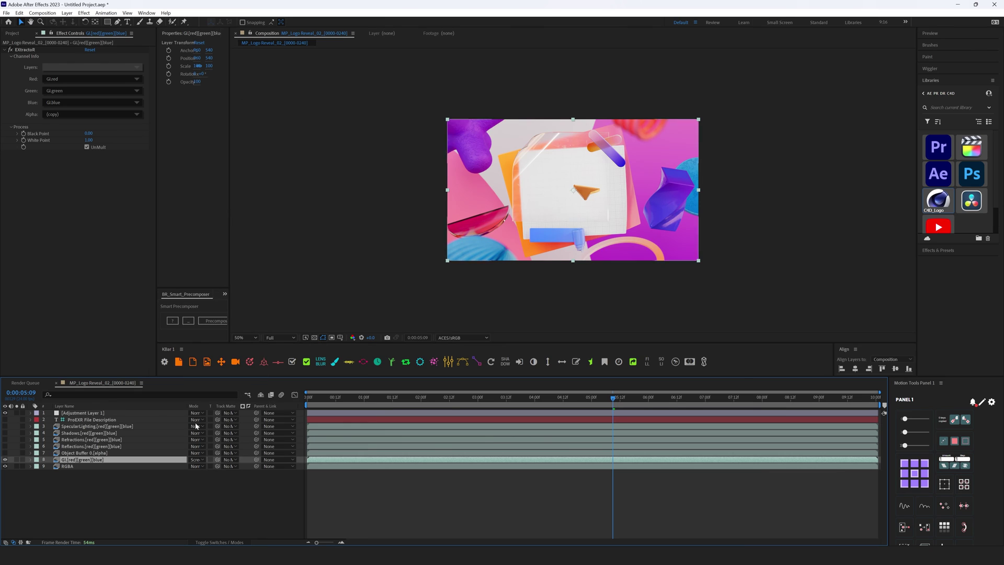
# Move Object Buffer 0 to the bottom and show Reflections with Add blending.
pyautogui.moveTo(78, 453); pyautogui.dragTo(107, 469)
pyautogui.click(92, 447)
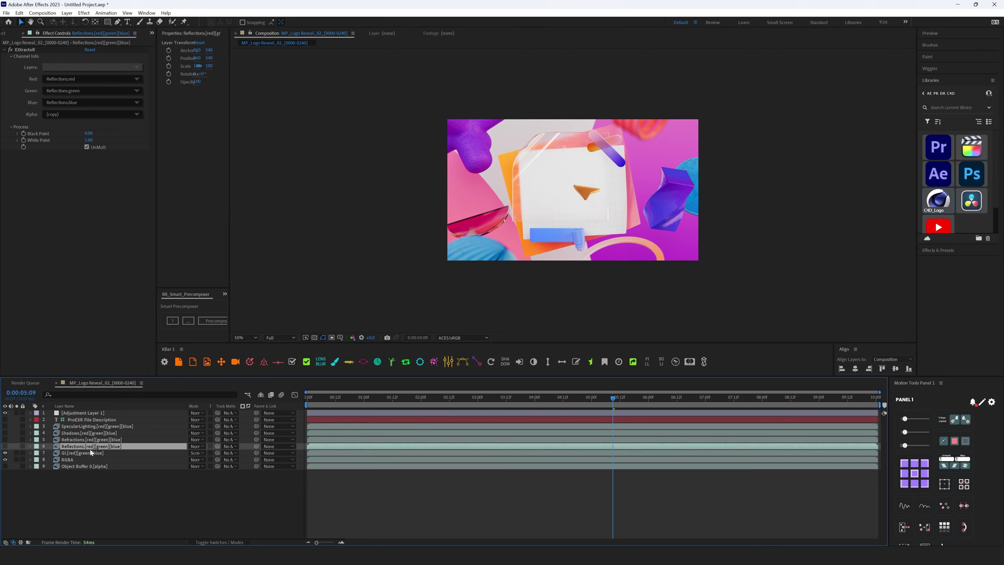
pyautogui.click(5, 447)
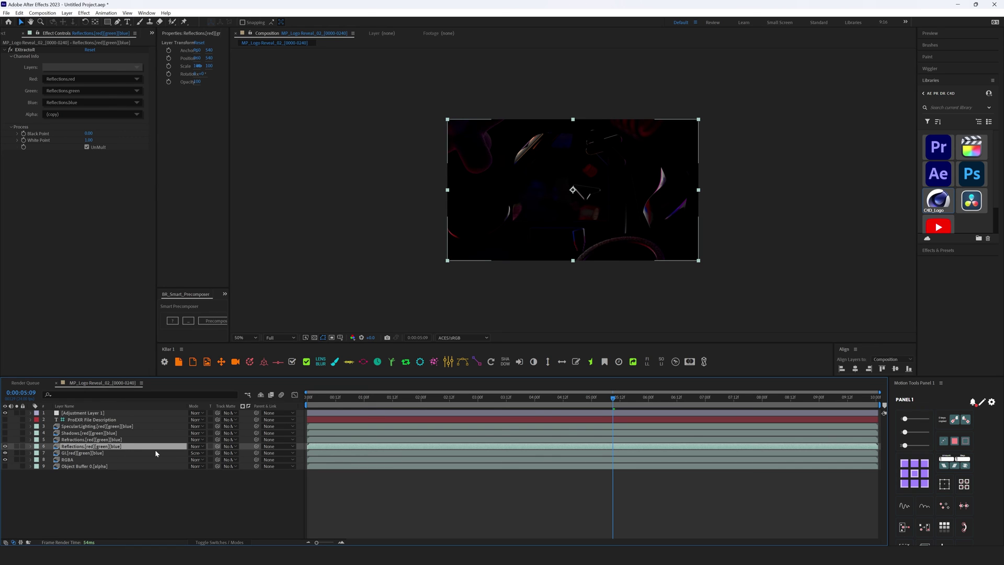
pyautogui.click(196, 446)
pyautogui.click(209, 167)
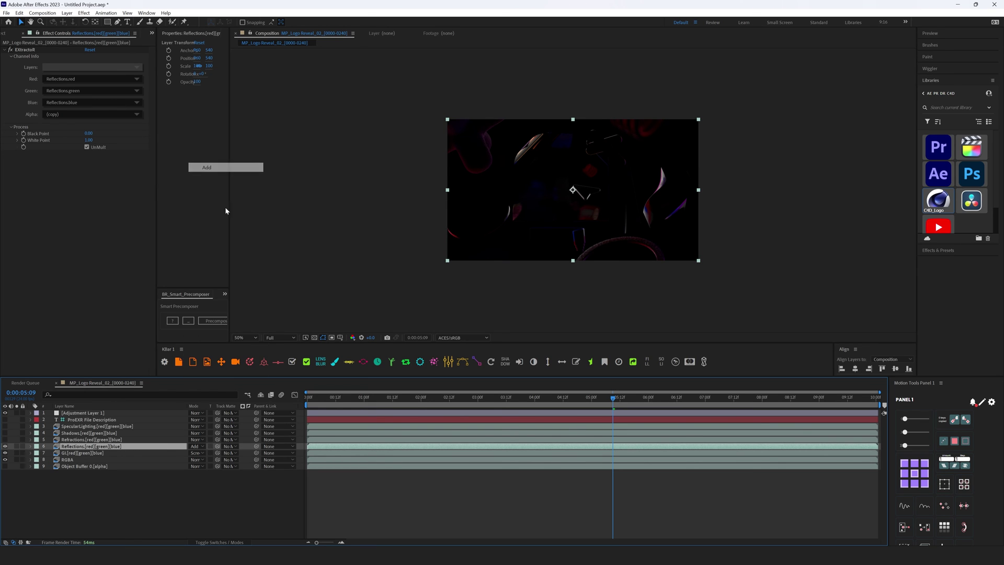
# Show Refractions with Add blending at 73% opacity, then reveal Reflections' opacity.
pyautogui.click(89, 440)
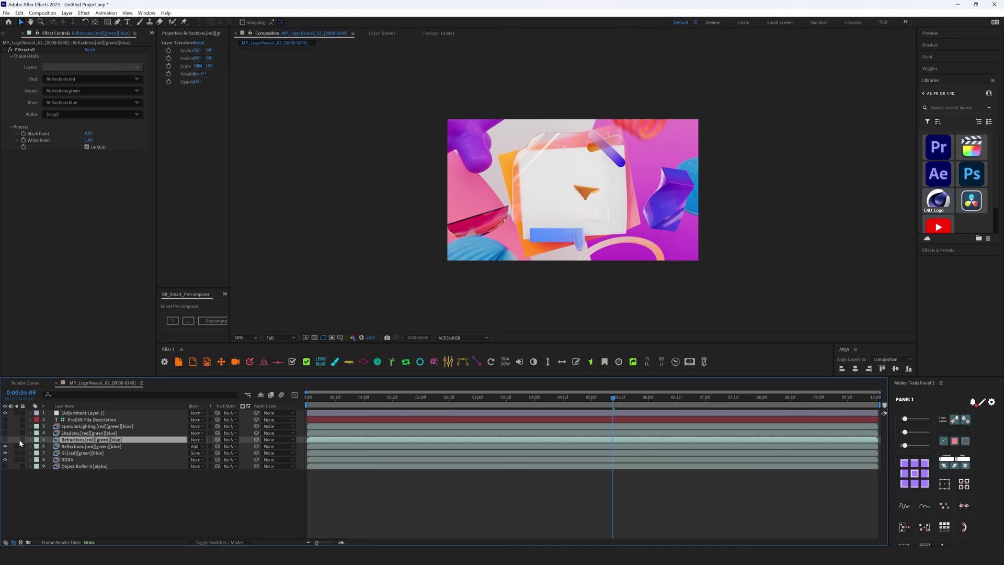
pyautogui.click(5, 440)
pyautogui.click(196, 440)
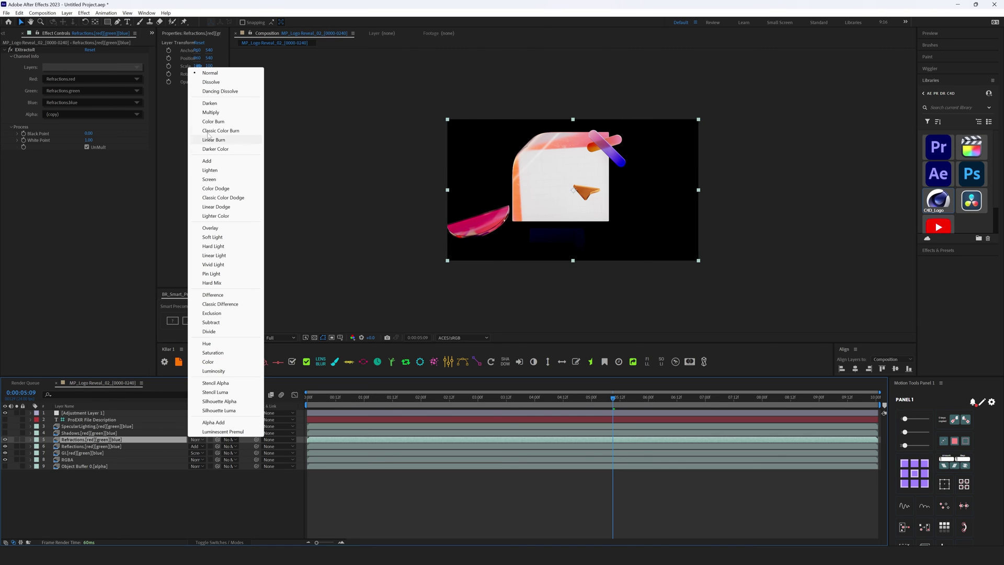
pyautogui.click(207, 160)
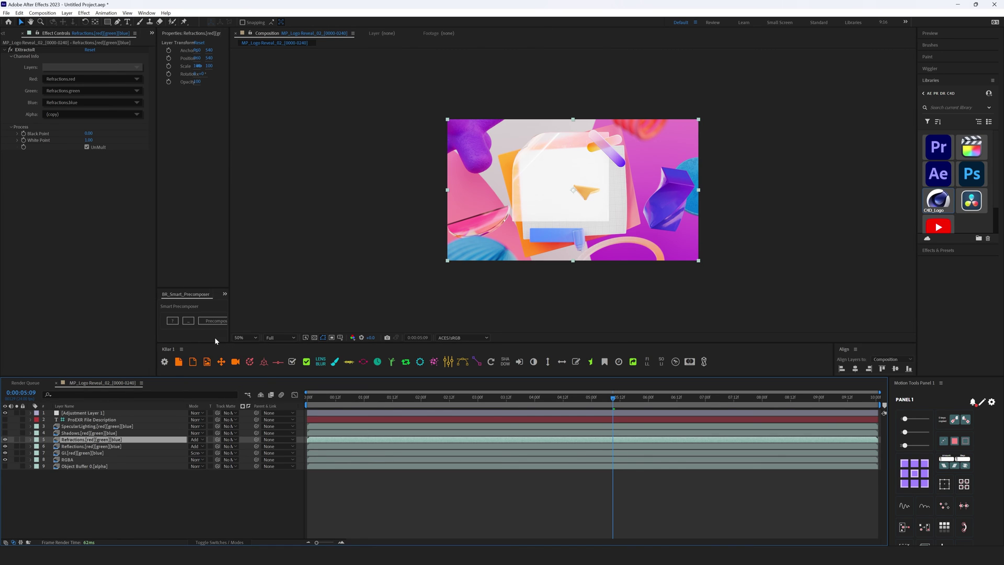
pyautogui.press('t')
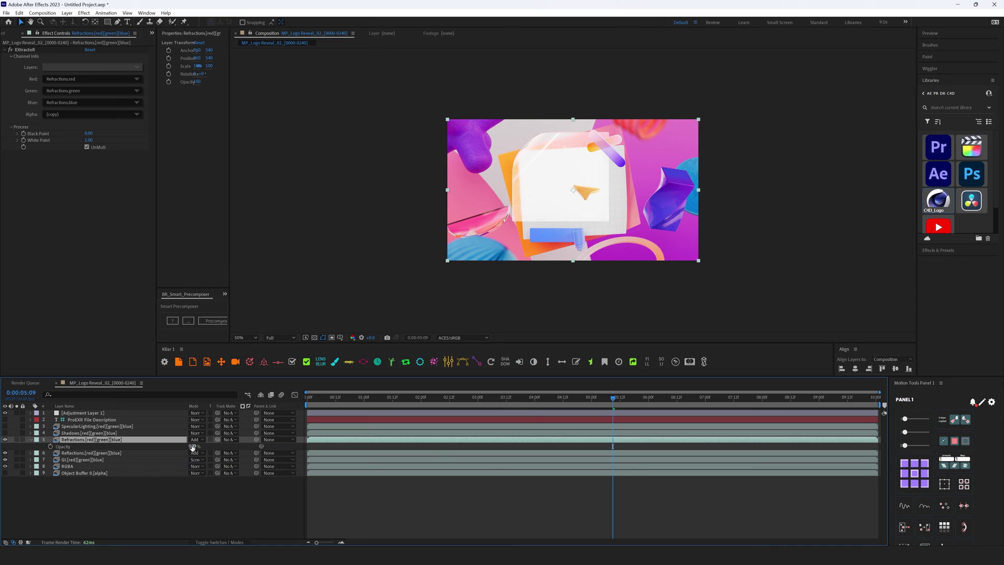
pyautogui.moveTo(192, 447); pyautogui.dragTo(180, 444)
pyautogui.click(105, 453)
pyautogui.press('t')
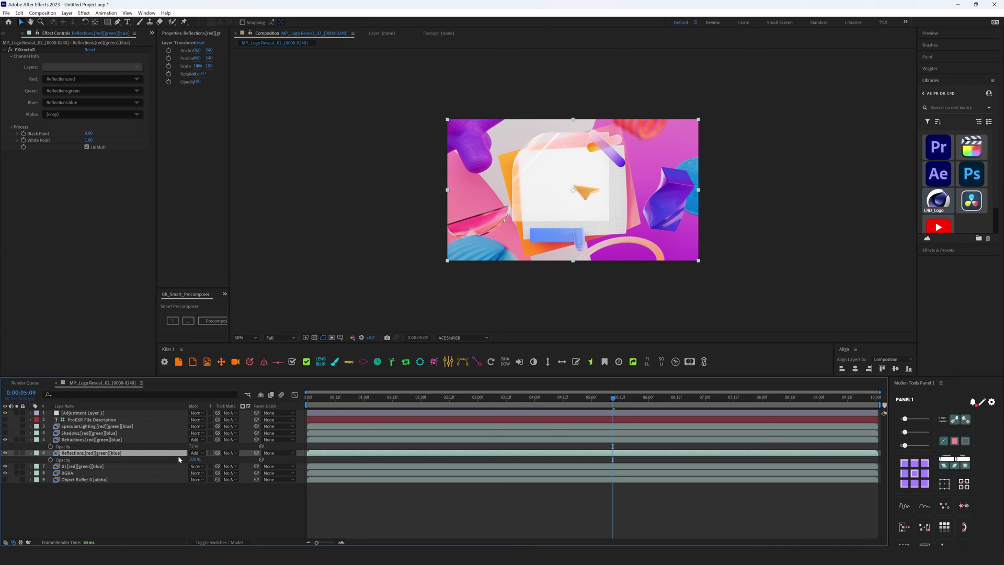
pyautogui.click(89, 433)
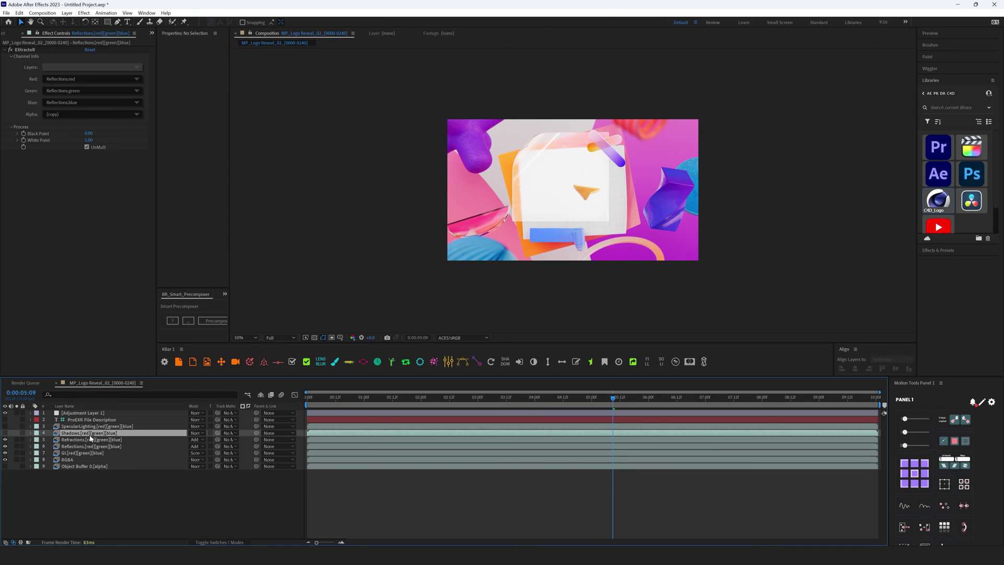
# Show the Shadows pass, inspect it at 100%, and apply the Invert effect.
pyautogui.click(6, 433)
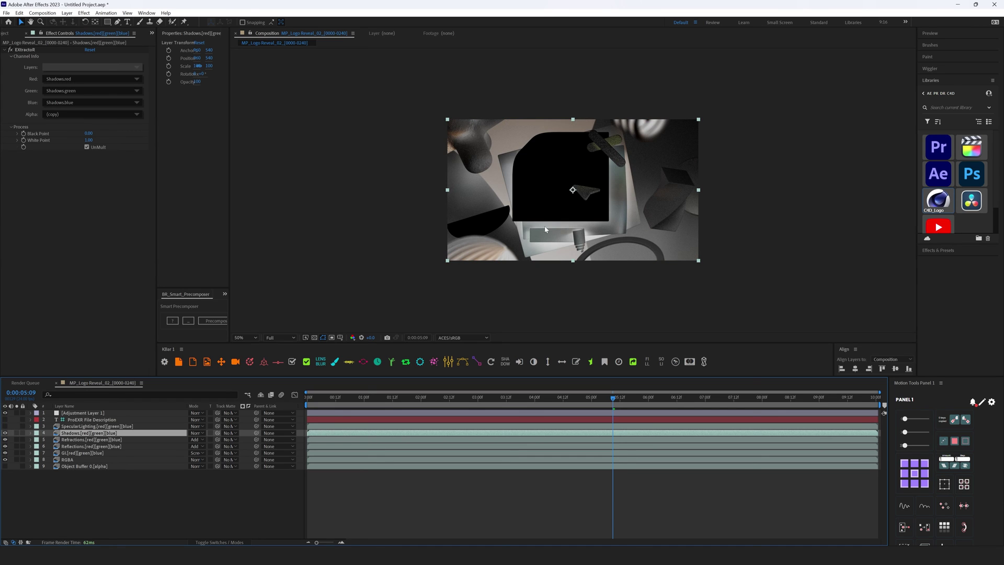
pyautogui.press('/')
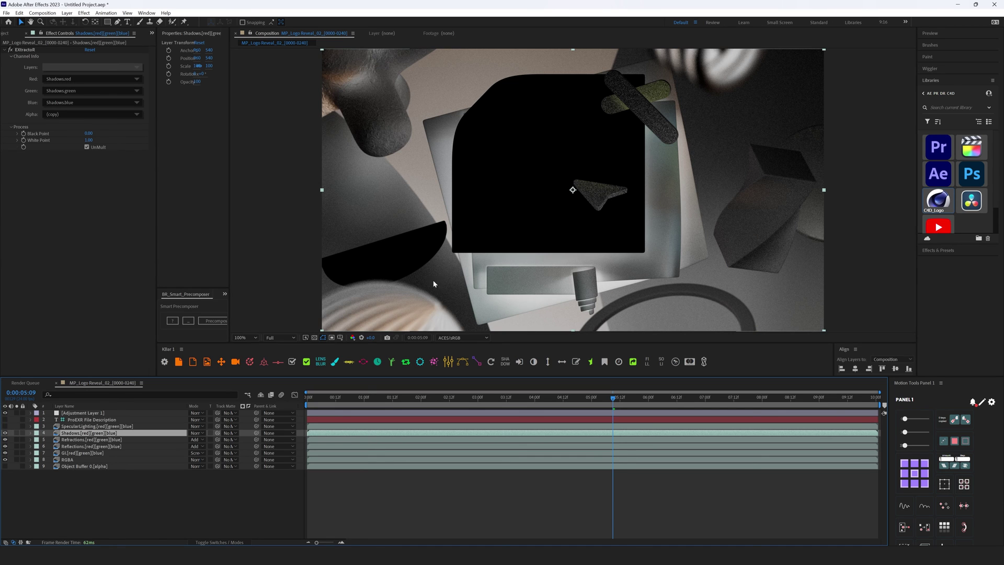
pyautogui.press(',')
pyautogui.press(',')
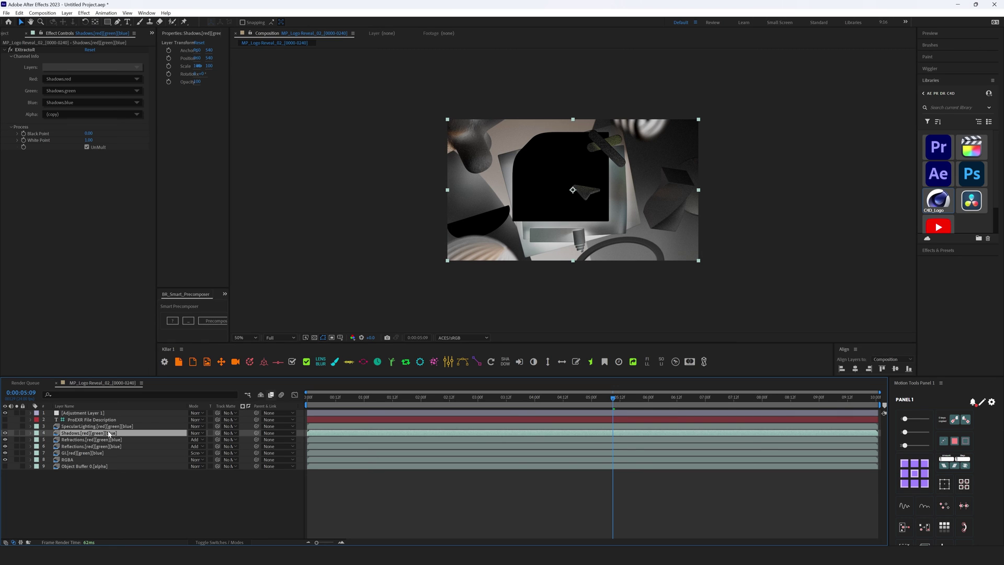
pyautogui.hotkey('ctrl', 'space')
pyautogui.write('invert')
pyautogui.press('Return')
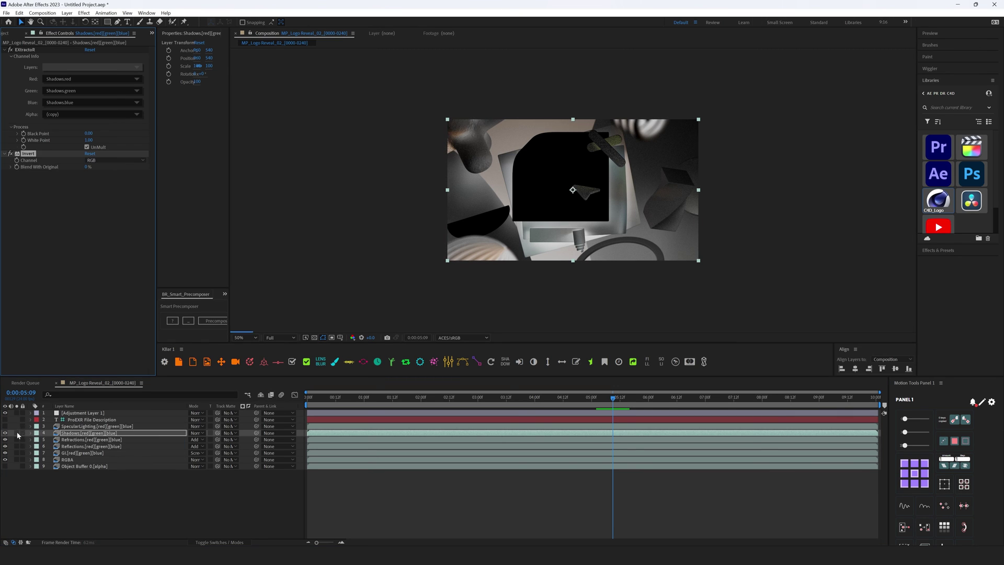
# Try Multiply blending on Shadows with 41% opacity, then undo the opacity change.
pyautogui.click(197, 433)
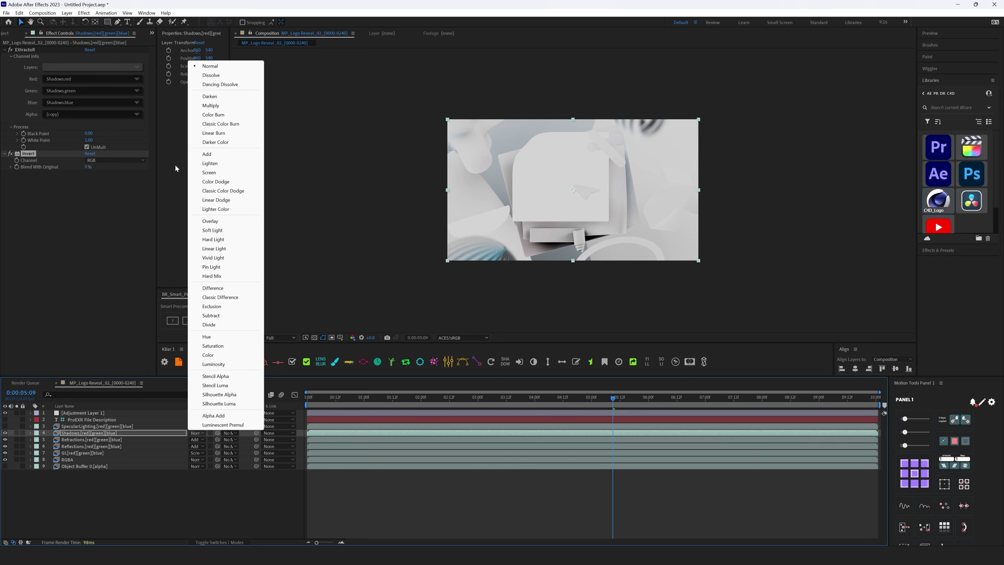
pyautogui.click(211, 105)
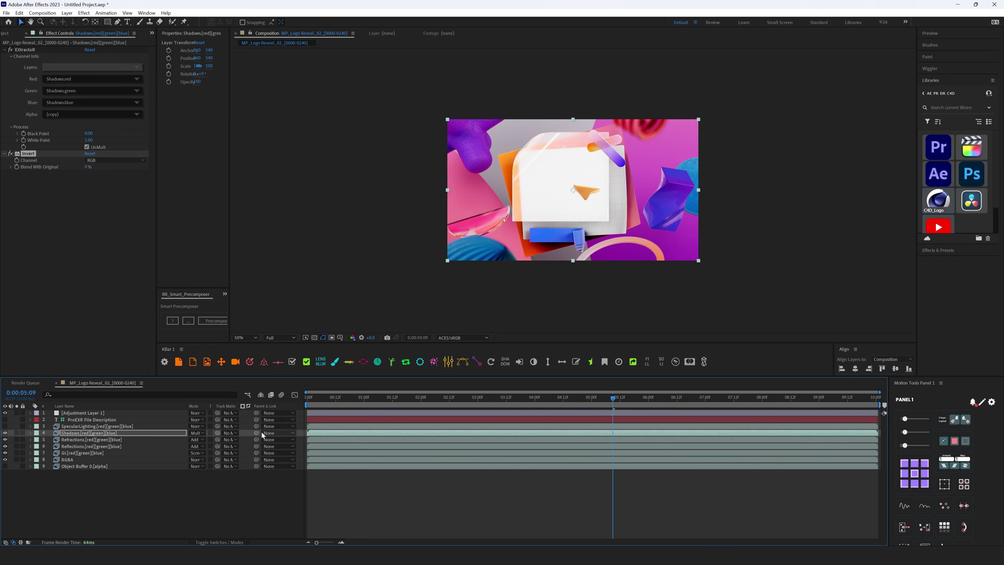
pyautogui.press('/')
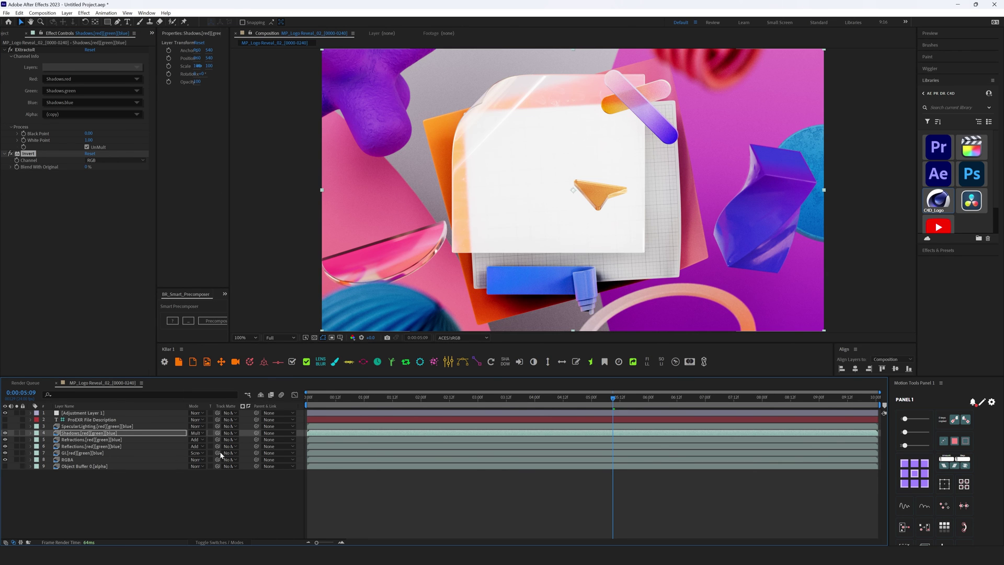
pyautogui.press('t')
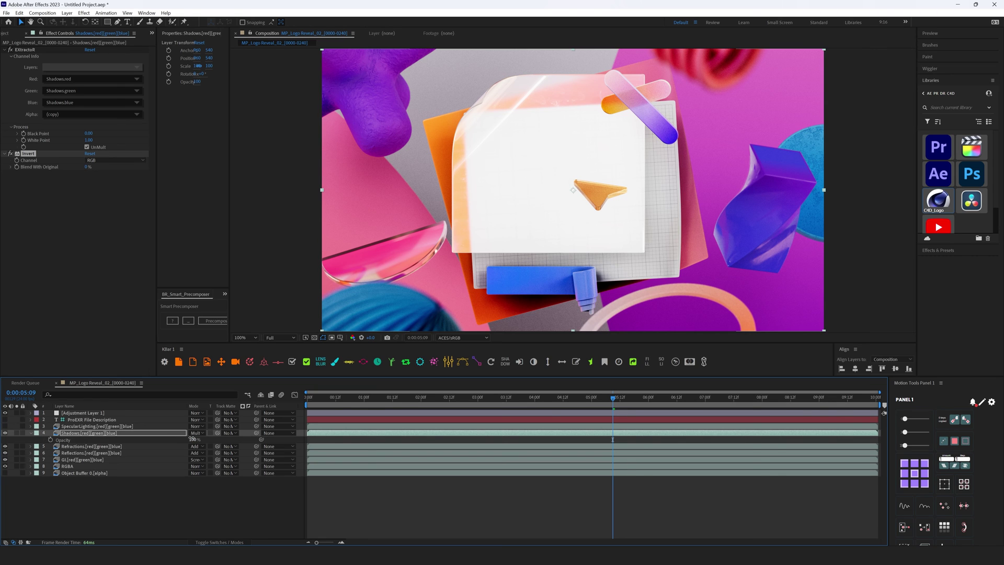
pyautogui.moveTo(193, 438); pyautogui.dragTo(166, 436)
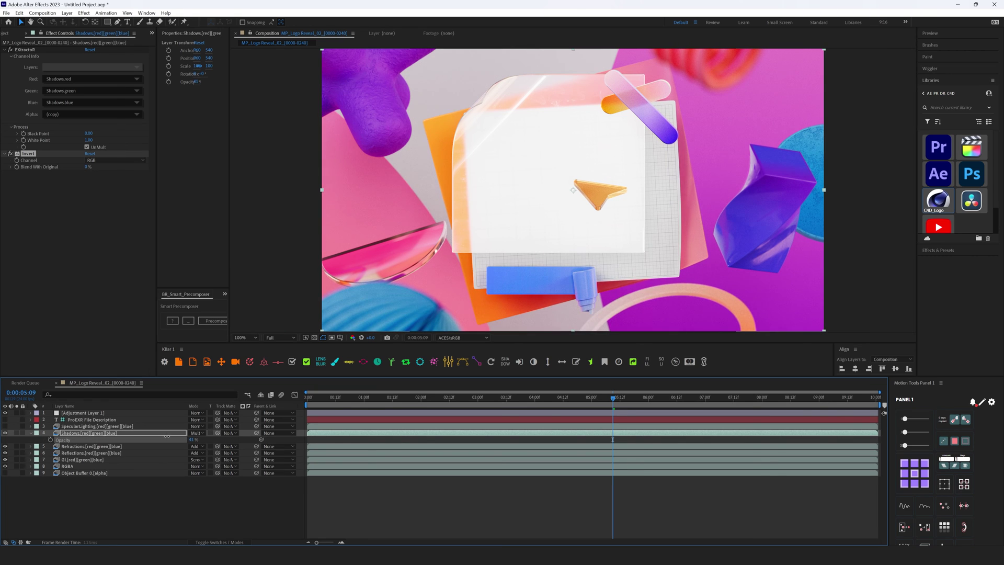
pyautogui.hotkey('ctrl', 'z')
# Switch the Shadows layer back to Normal blending and select its Invert effect.
pyautogui.click(196, 433)
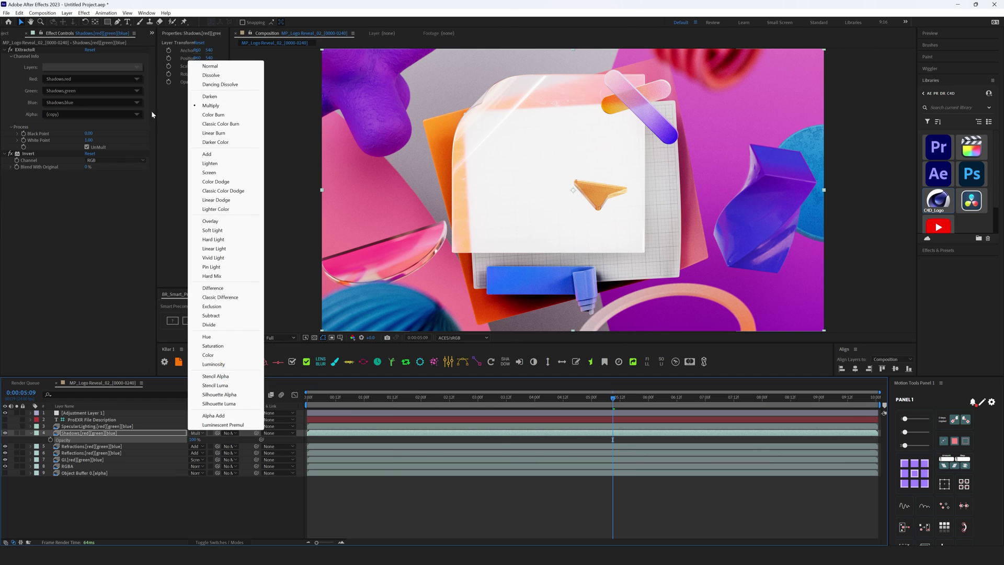
pyautogui.click(212, 66)
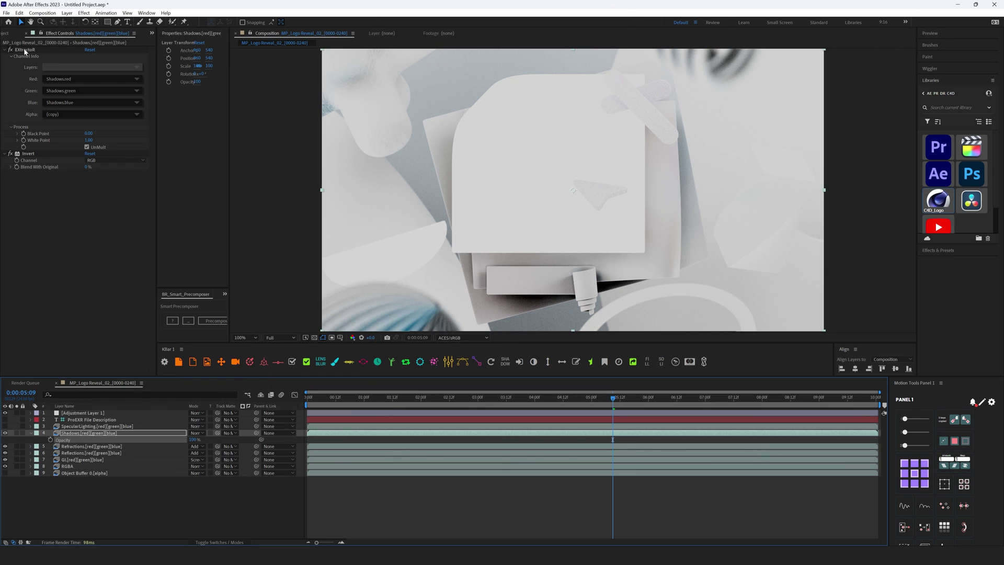
pyautogui.click(22, 154)
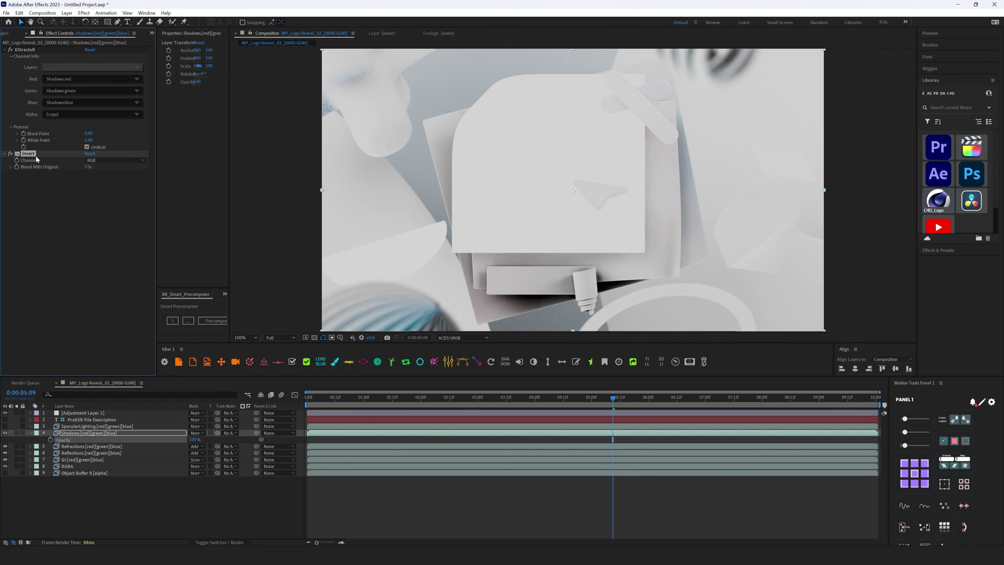
# Remove Invert and add an adjustment layer below Shadows with Levels Output White 0.5294.
pyautogui.press('Delete')
pyautogui.click(207, 361)
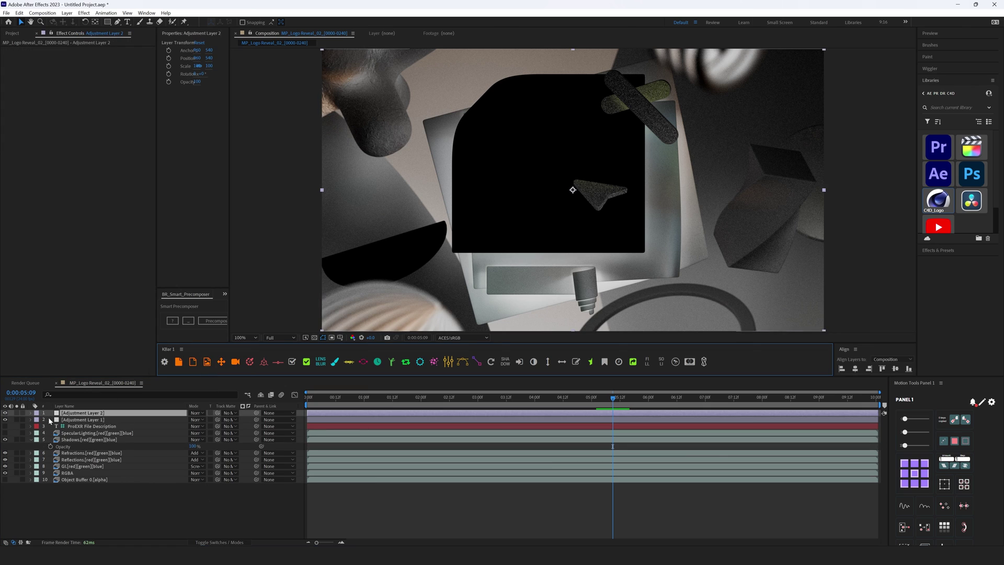
pyautogui.moveTo(73, 416); pyautogui.dragTo(83, 446)
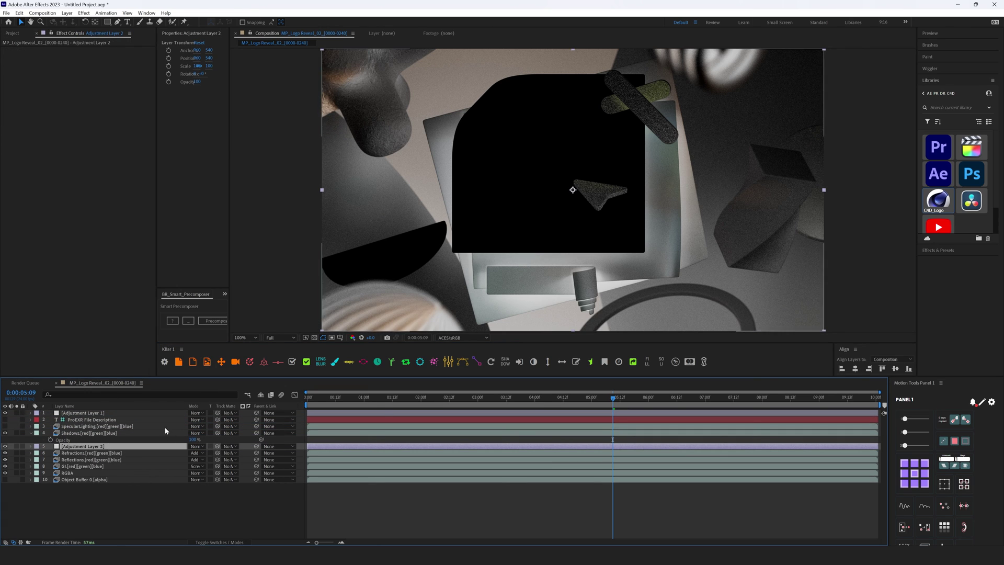
pyautogui.click(447, 363)
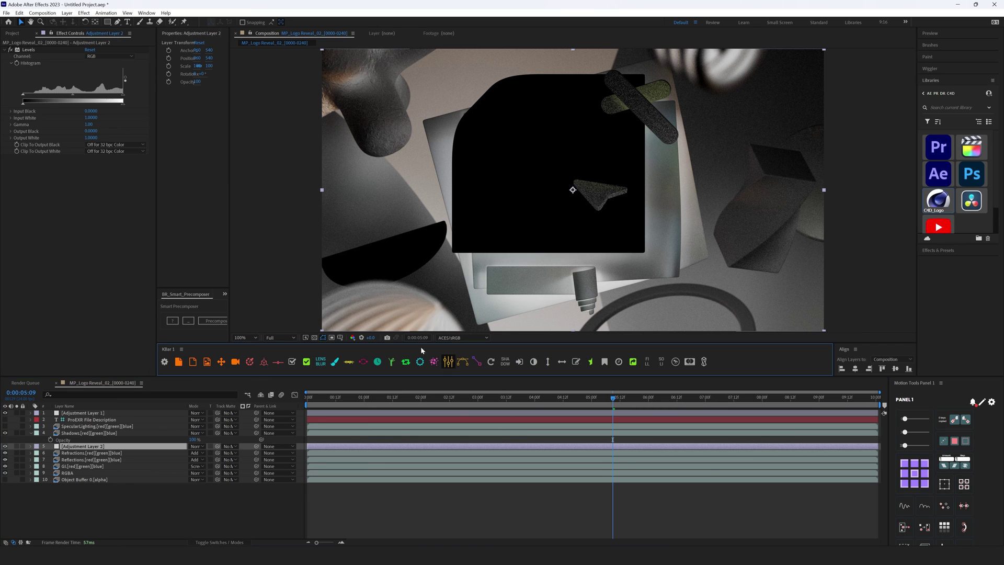
pyautogui.moveTo(122, 106); pyautogui.dragTo(76, 108)
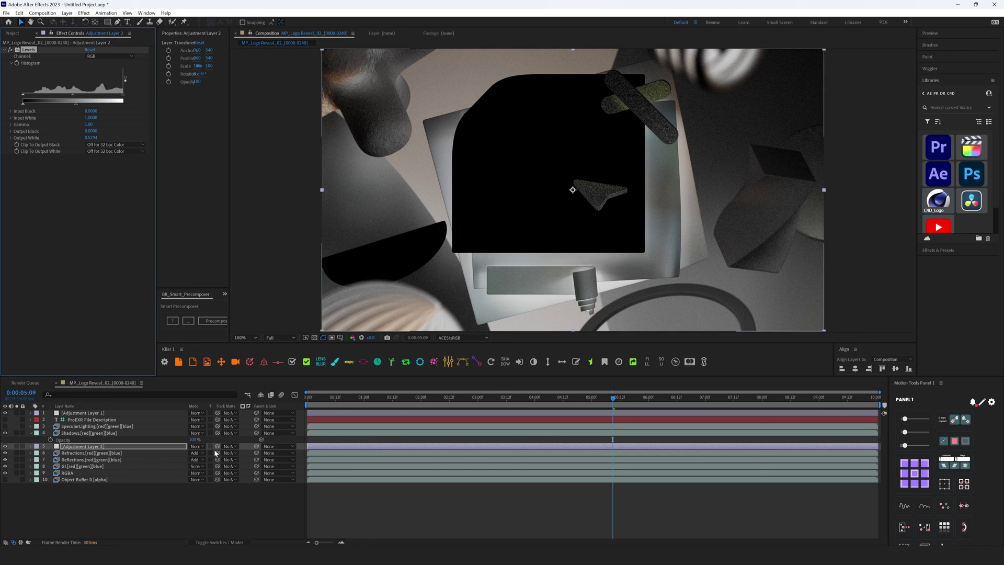
# Luma-matte the adjustment layer to Shadows and compare it on and off.
pyautogui.moveTo(217, 446); pyautogui.dragTo(82, 436)
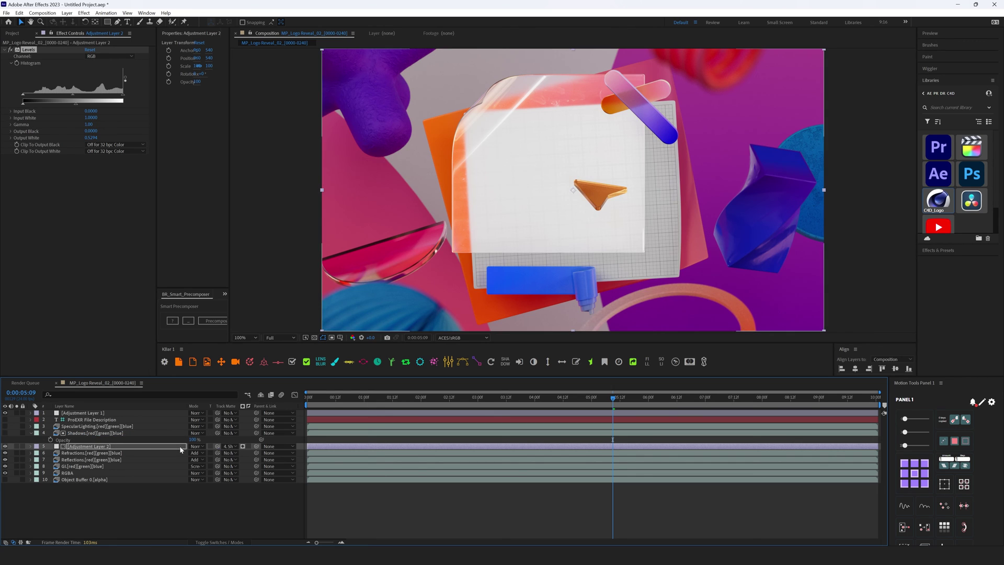
pyautogui.click(243, 449)
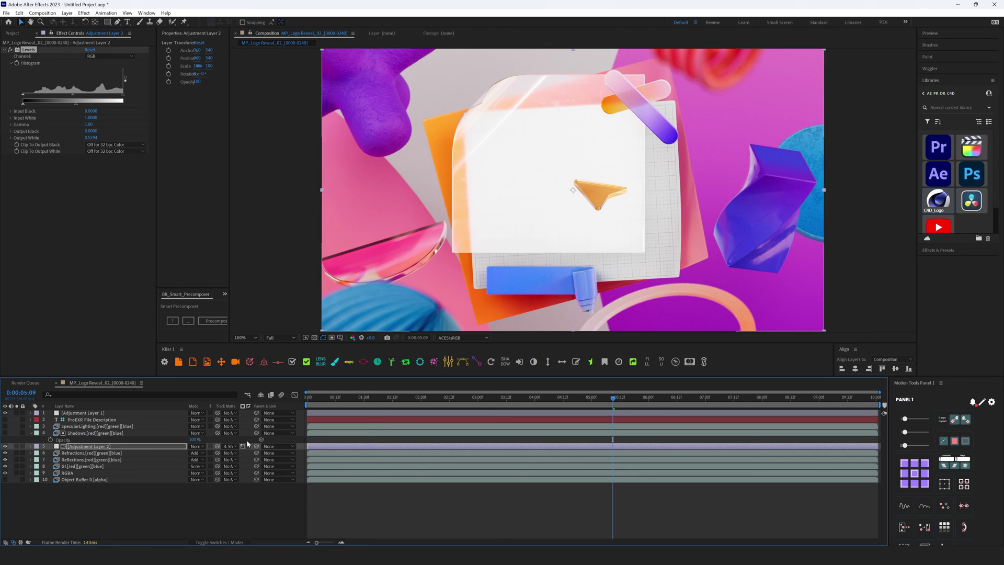
pyautogui.click(6, 447)
pyautogui.click(6, 446)
pyautogui.click(5, 446)
pyautogui.click(6, 447)
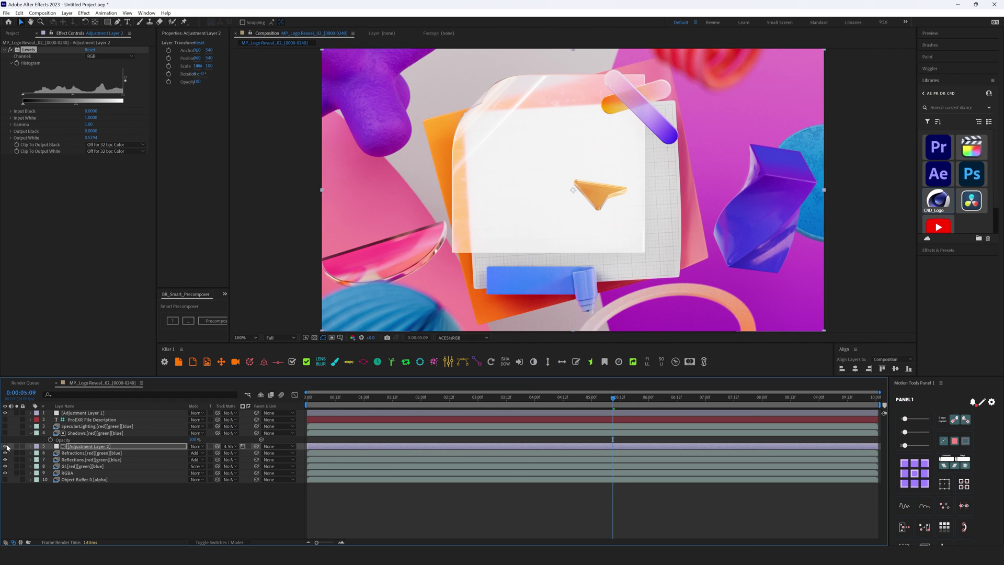
pyautogui.scroll(-1, 587, 246)
pyautogui.scroll(3, 421, 324)
# Raise Levels Output White to 0.5882 and hide the adjustment to compare.
pyautogui.moveTo(75, 105); pyautogui.dragTo(81, 105)
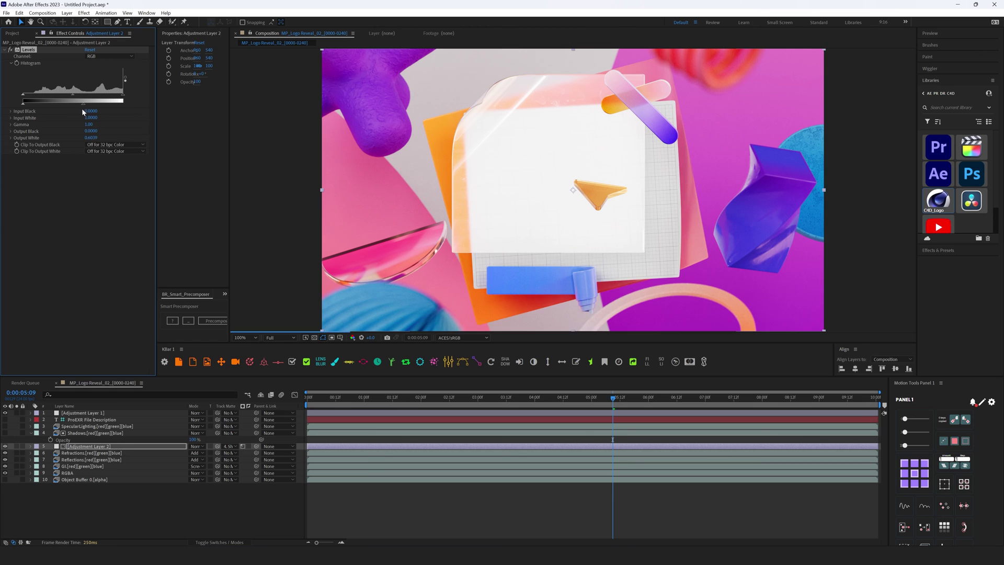
pyautogui.scroll(-2, 662, 224)
pyautogui.scroll(2, 663, 225)
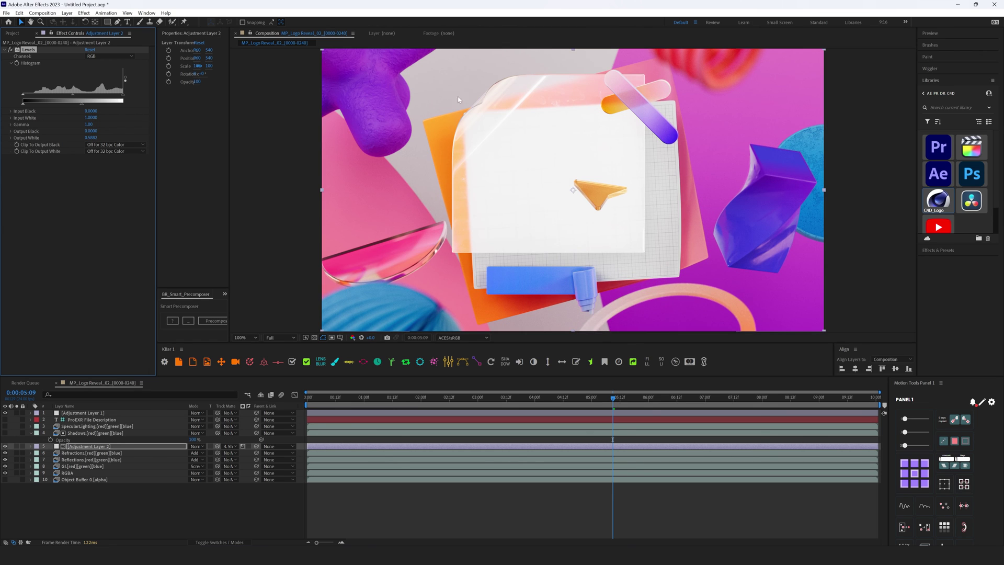
pyautogui.click(5, 447)
pyautogui.click(4, 447)
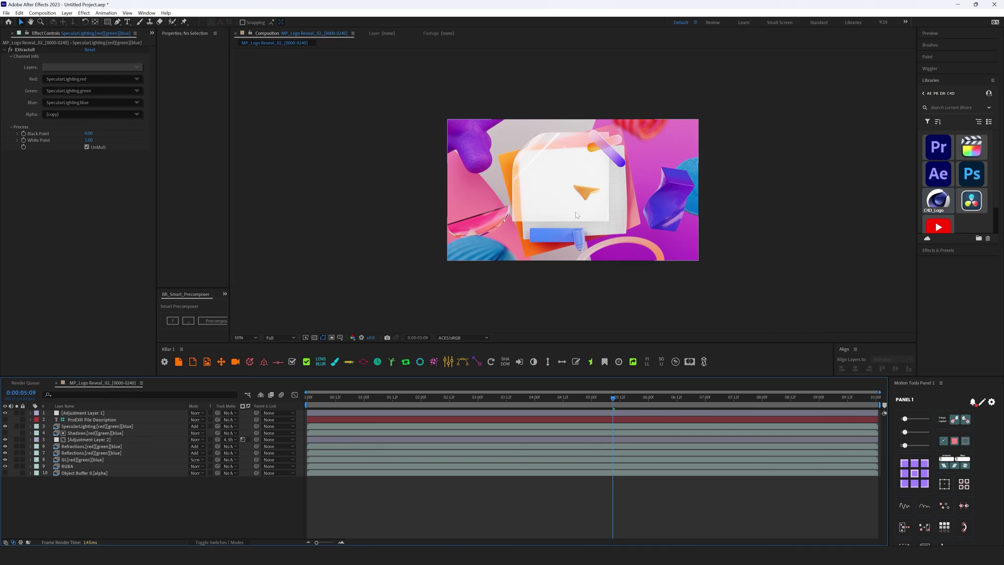
pyautogui.scroll(2, 638, 196)
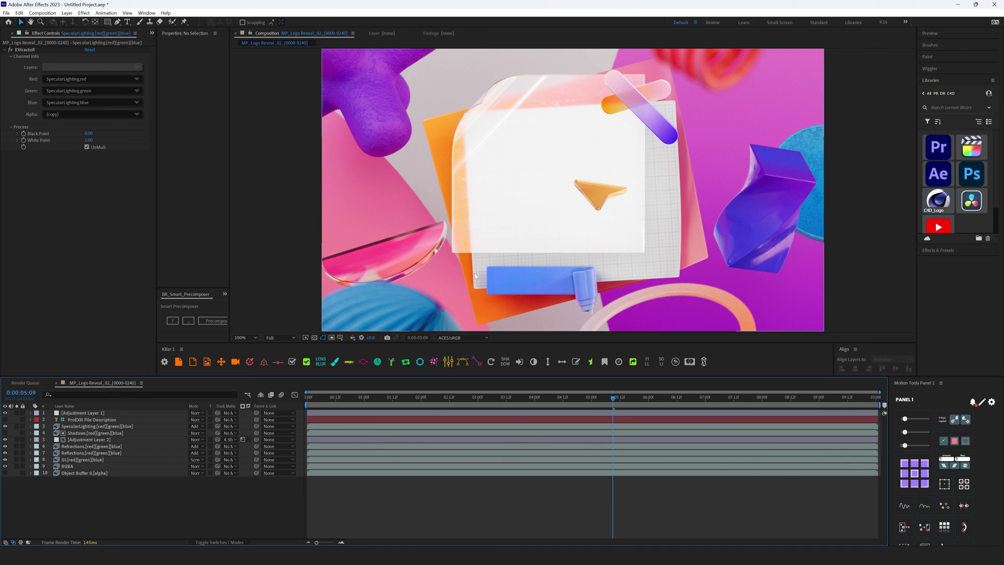
pyautogui.click(463, 338)
pyautogui.click(471, 105)
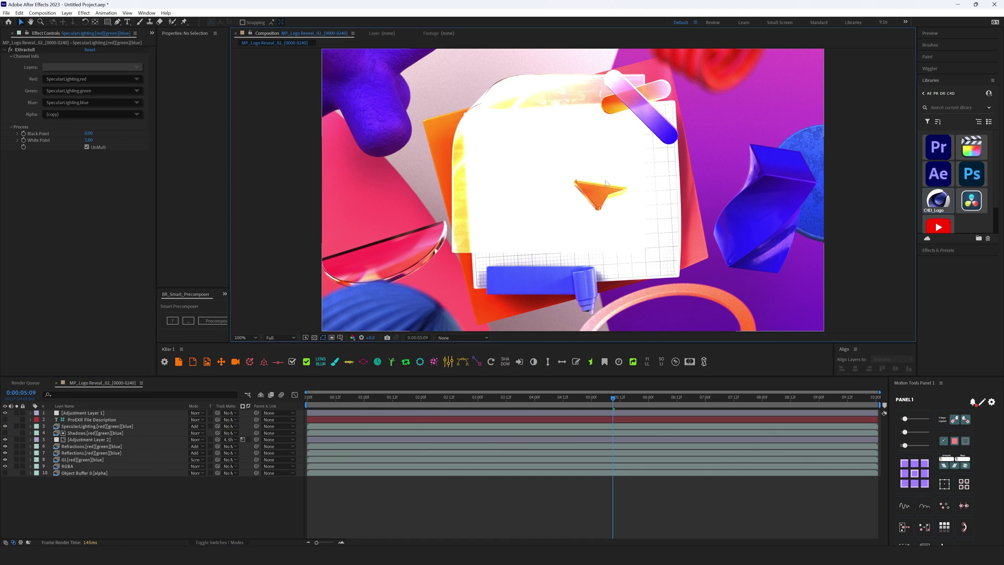
pyautogui.scroll(-2, 606, 182)
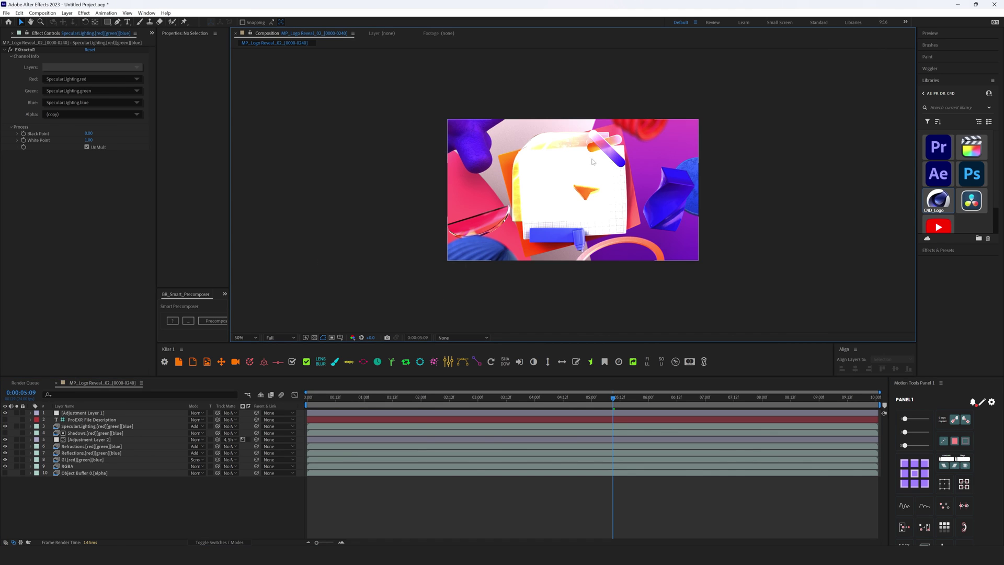
pyautogui.click(463, 338)
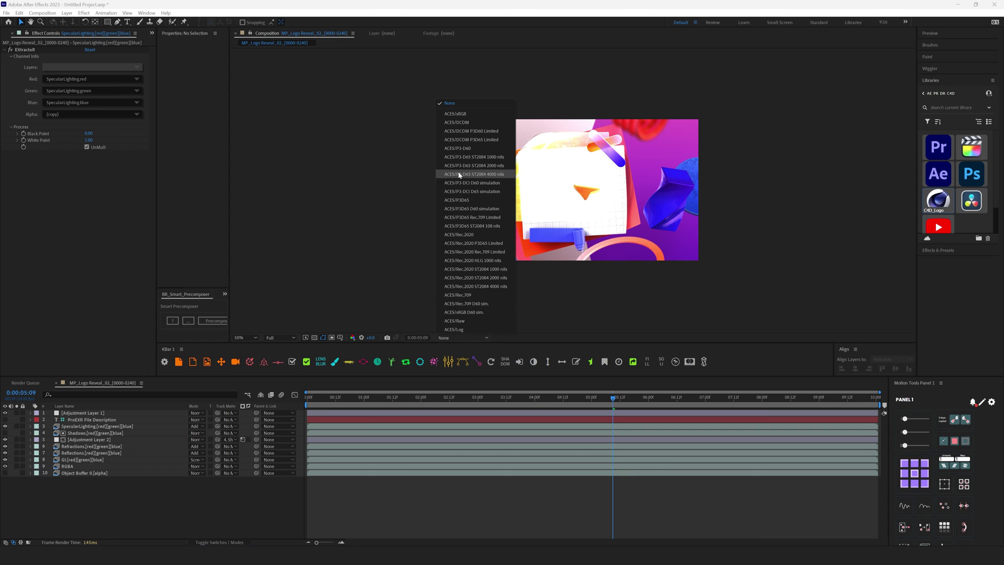
pyautogui.click(453, 114)
pyautogui.press('/')
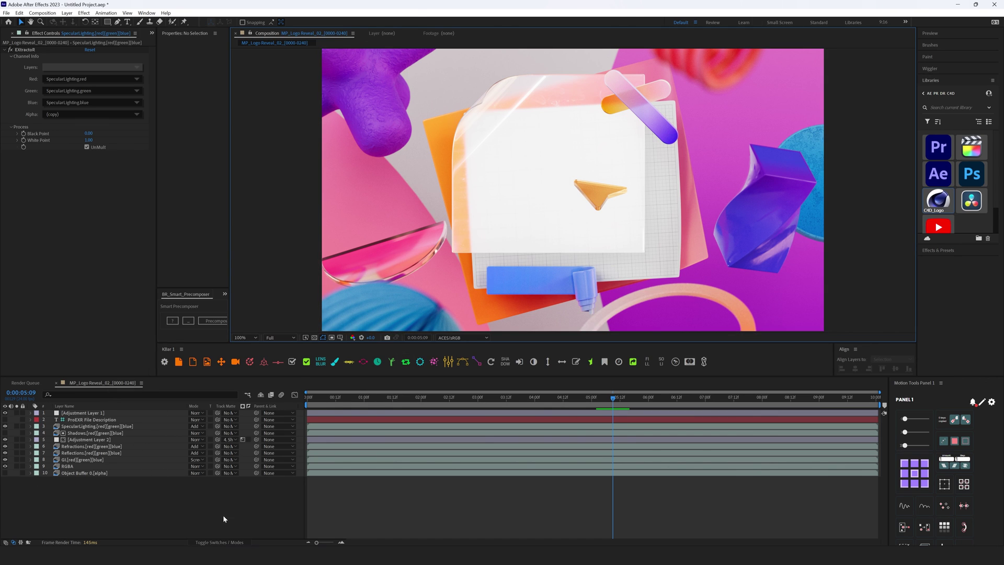
pyautogui.click(190, 509)
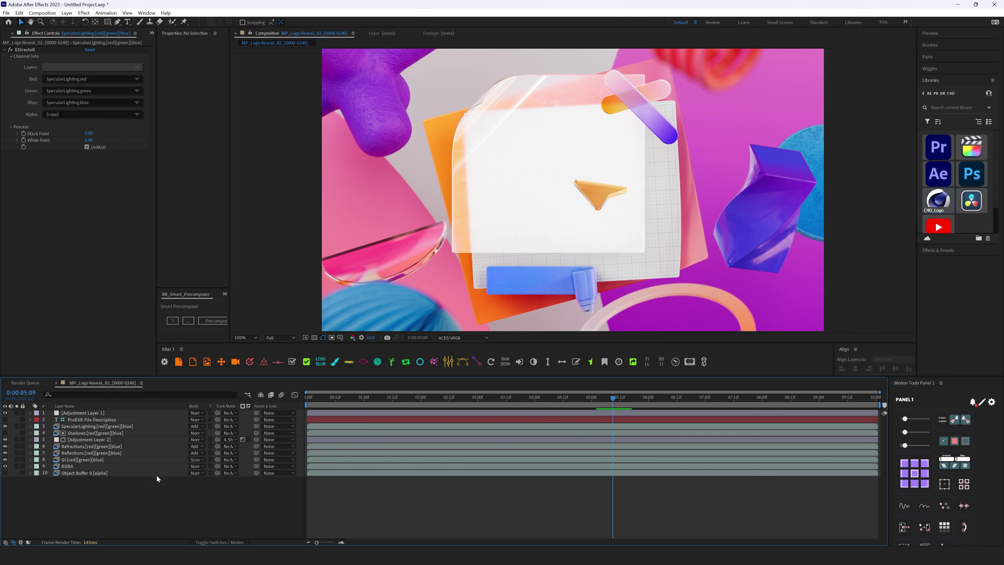
# Add Adjustment Layer 3 with the OCIO Color Space Transform effect found via 'ocio'.
pyautogui.click(207, 363)
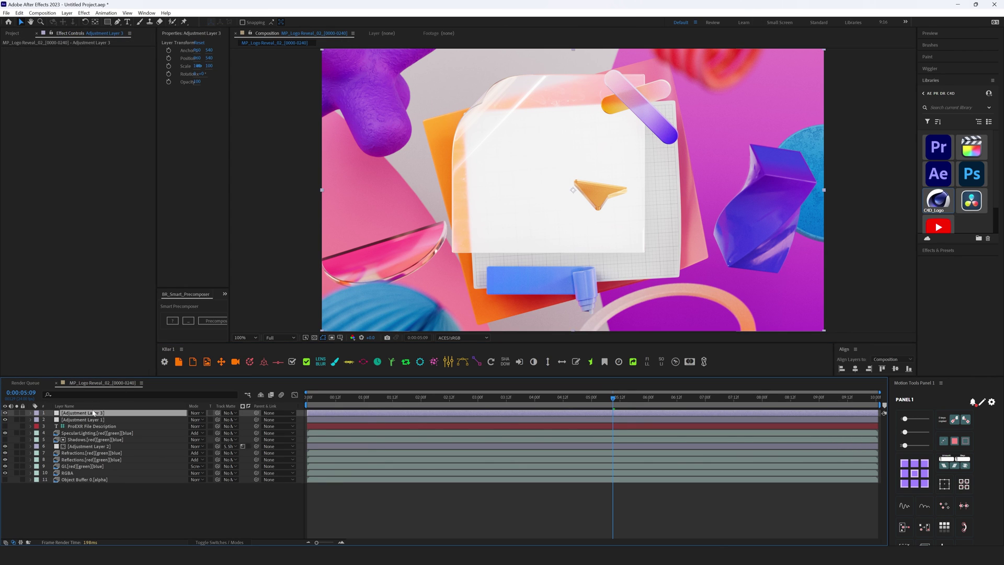
pyautogui.hotkey('ctrl', 'space')
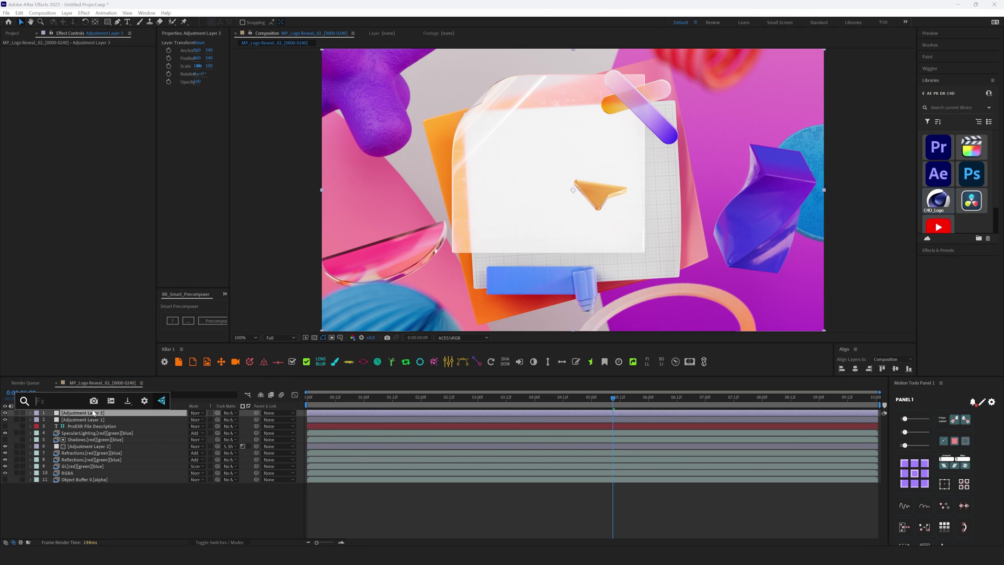
pyautogui.write('ocio')
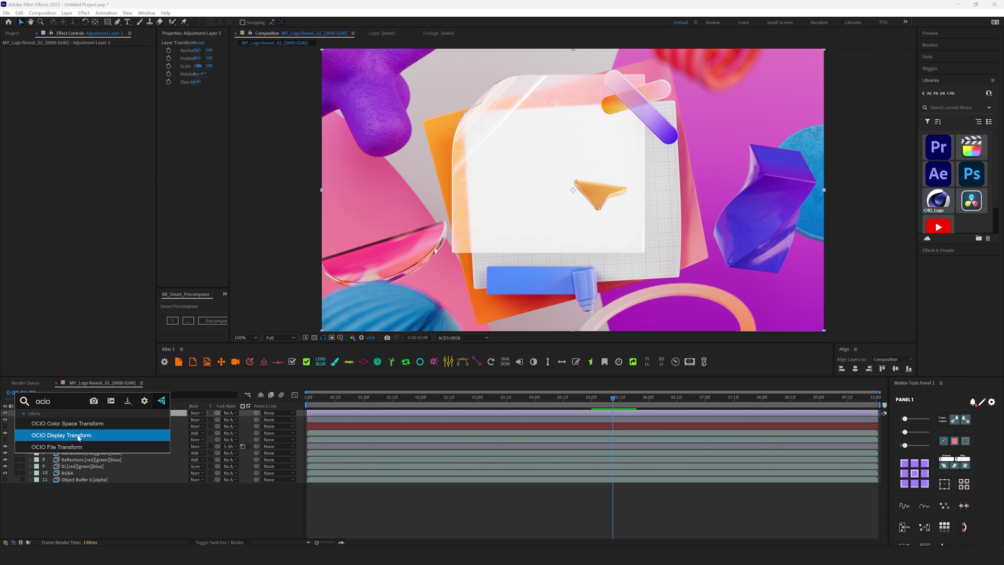
pyautogui.click(63, 426)
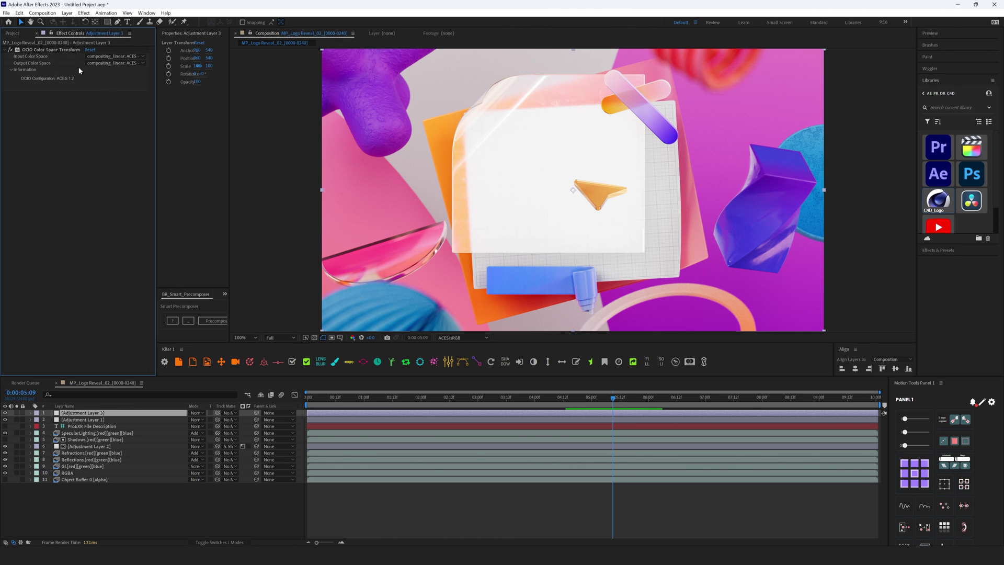
# Keep compositing_linear ACEScg as input and set output to color_picking: Output - sRGB.
pyautogui.click(114, 56)
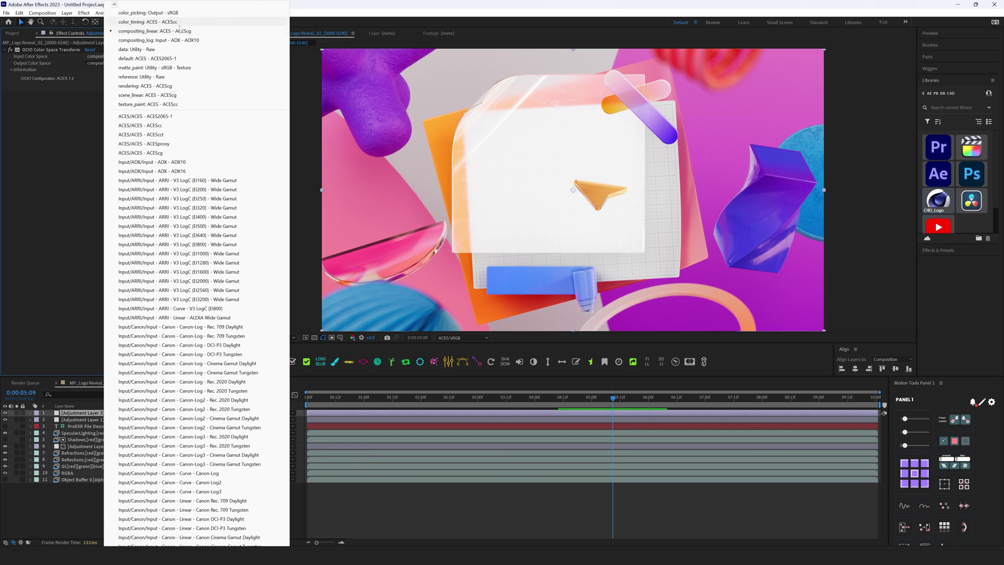
pyautogui.click(190, 31)
pyautogui.click(112, 63)
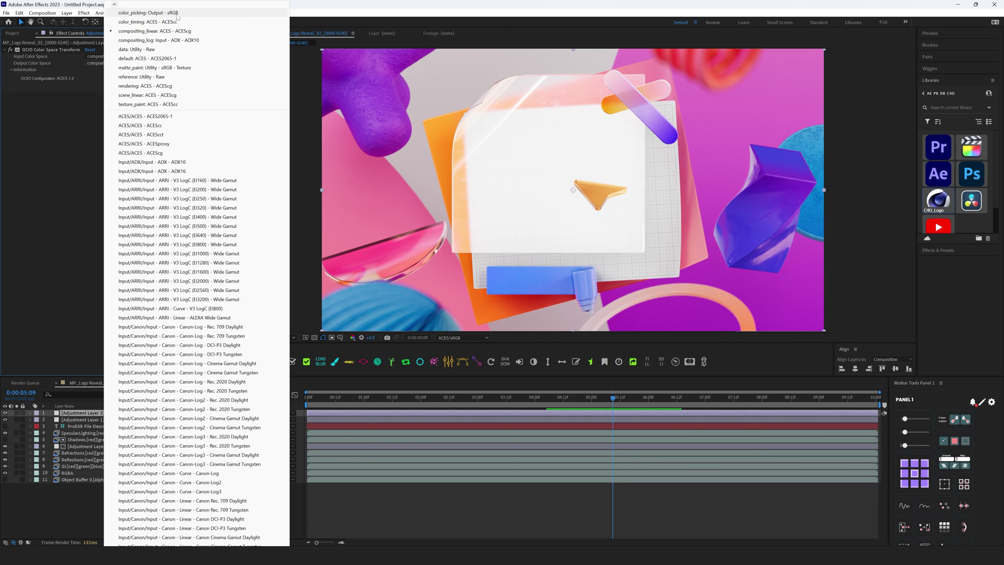
pyautogui.click(170, 13)
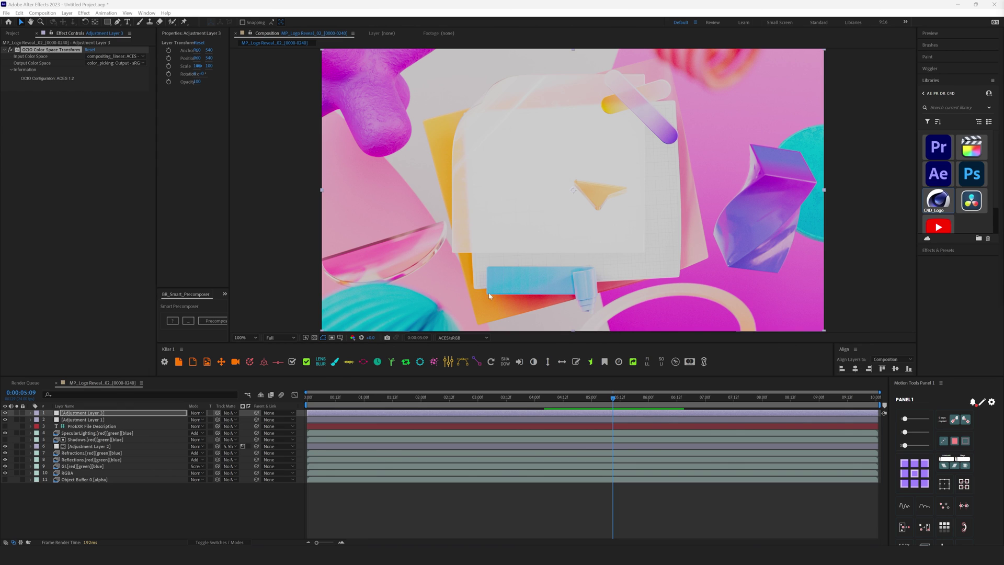
pyautogui.click(84, 414)
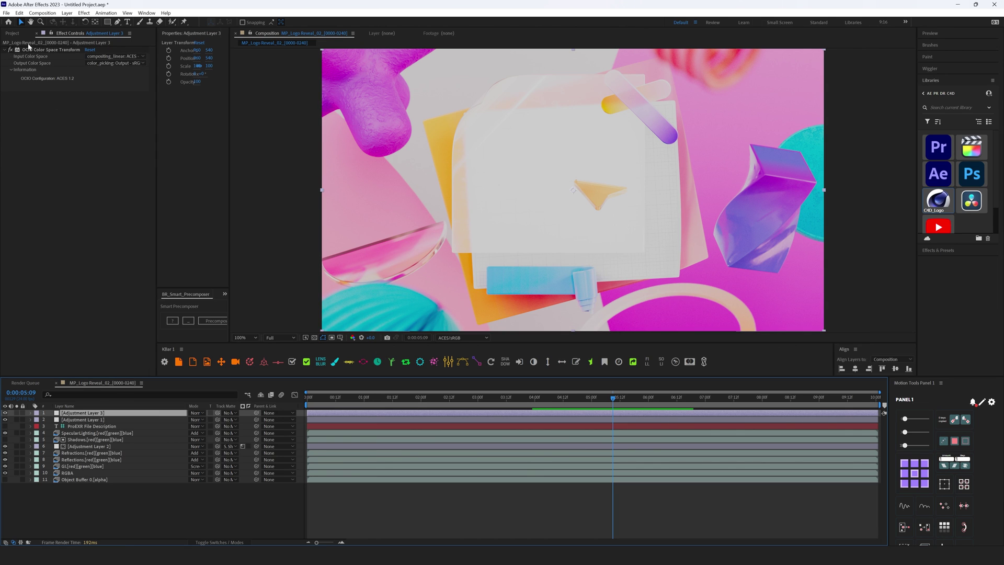
pyautogui.click(453, 338)
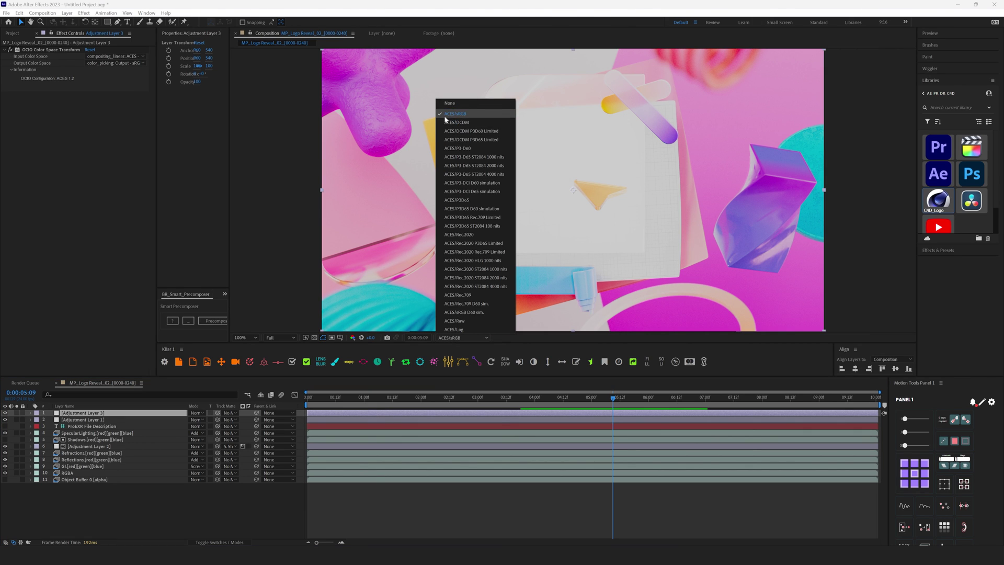
# Set the viewer's display colour space to None and zoom to 50%.
pyautogui.click(450, 103)
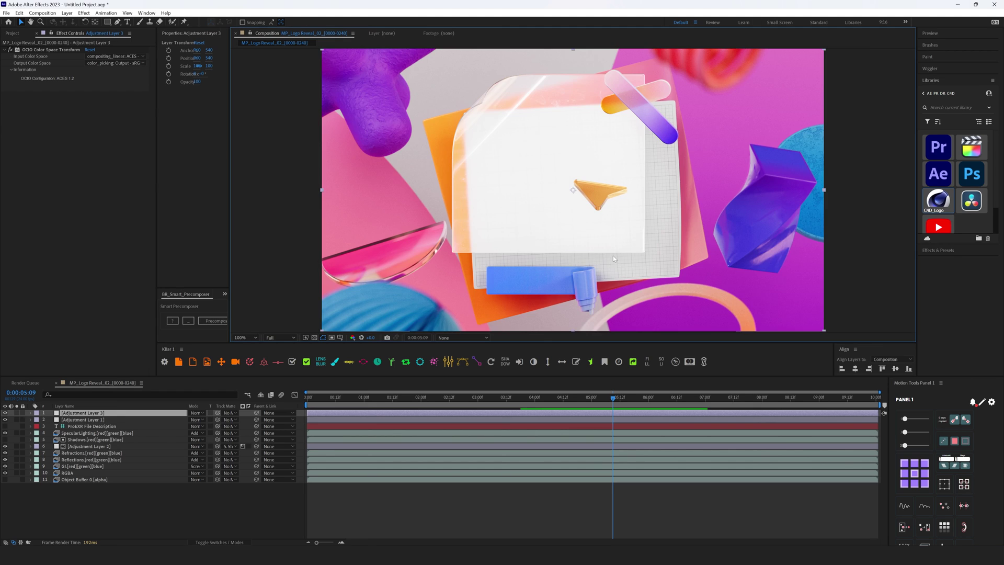
pyautogui.press(',')
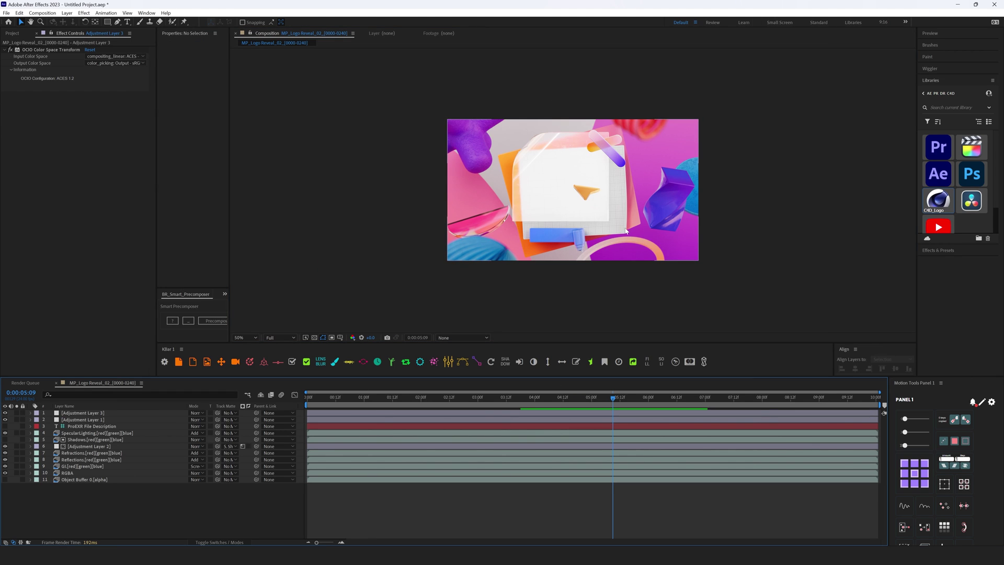